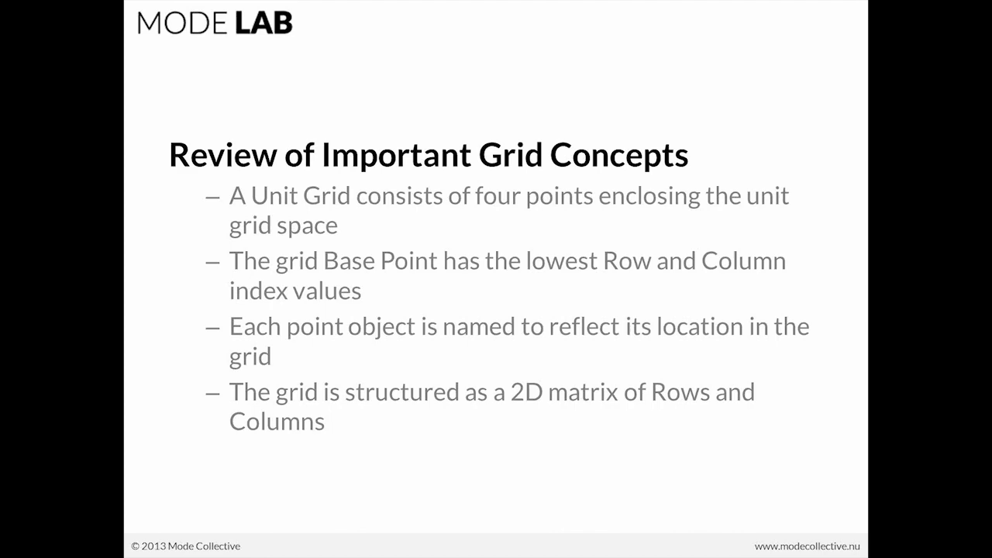
Step: Finish the grid-concepts slide and switch to the Parametric Pleating_Components.3dm model
{"action": "key", "text": "alt+Tab"}
{"action": "key", "text": "alt+Tab"}
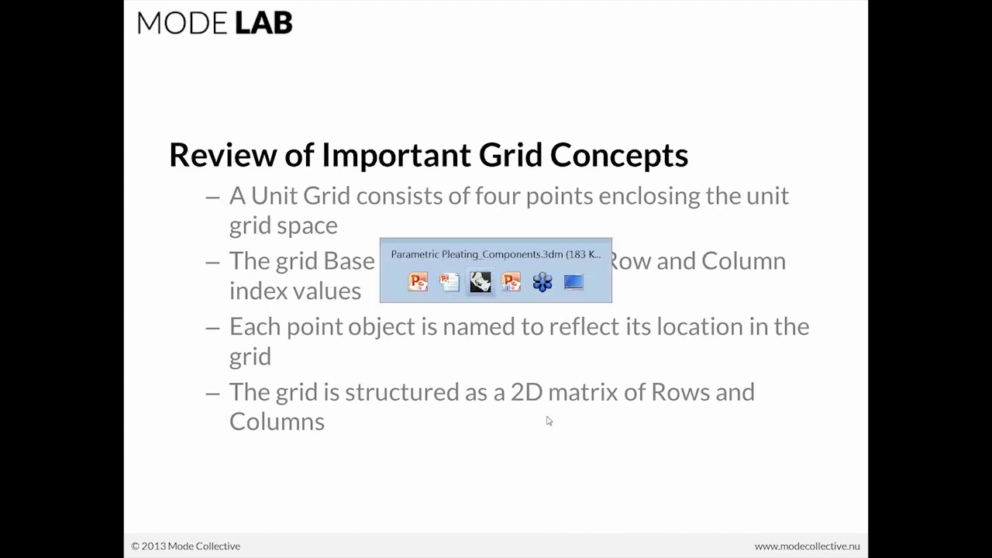
Step: Open the recent Grasshopper definition 1-3A_PT-Planar Grid_W.gh
{"action": "scroll", "coordinate": [251, 357], "scroll_direction": "up", "scroll_amount": 2}
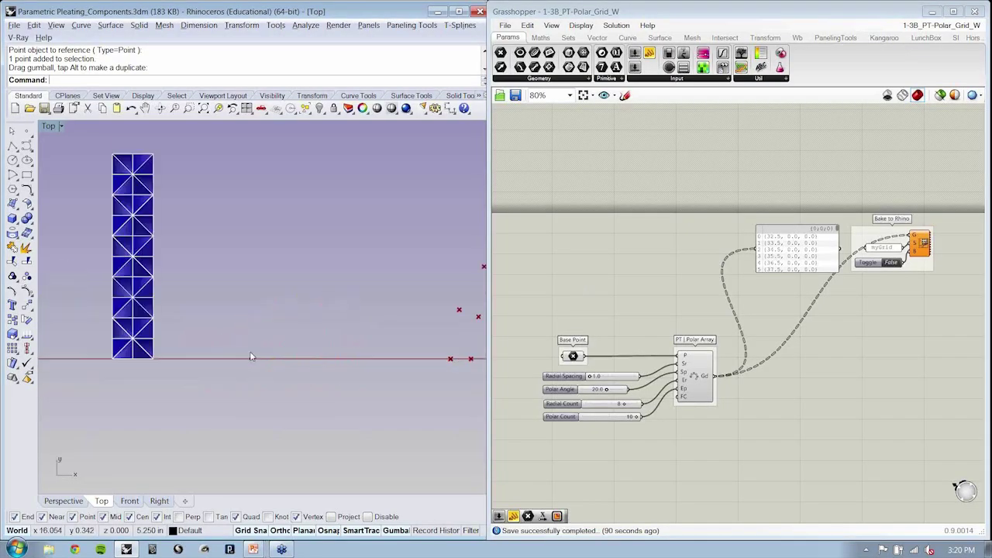
{"action": "scroll", "coordinate": [251, 357], "scroll_direction": "up", "scroll_amount": 3}
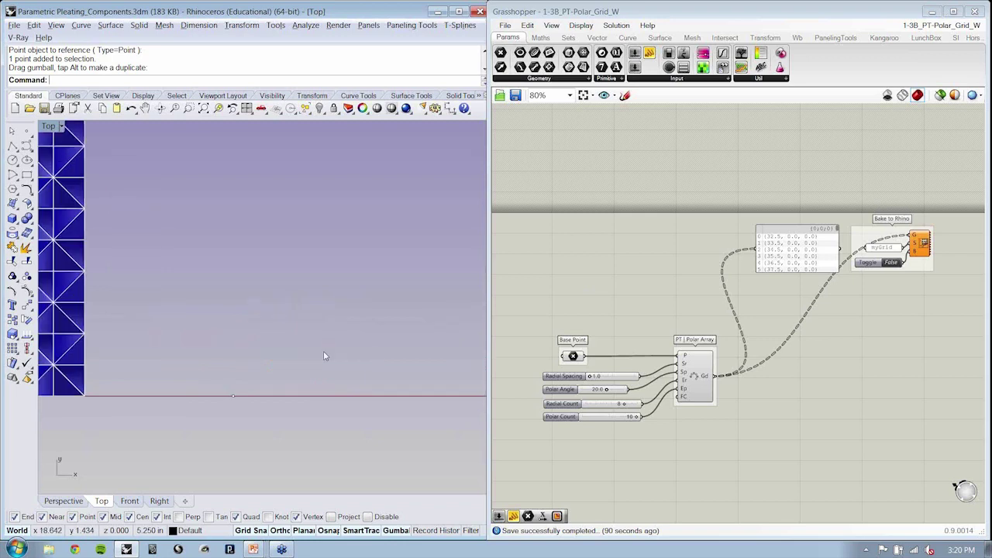
{"action": "left_click", "coordinate": [505, 25]}
{"action": "mouse_move", "coordinate": [543, 64]}
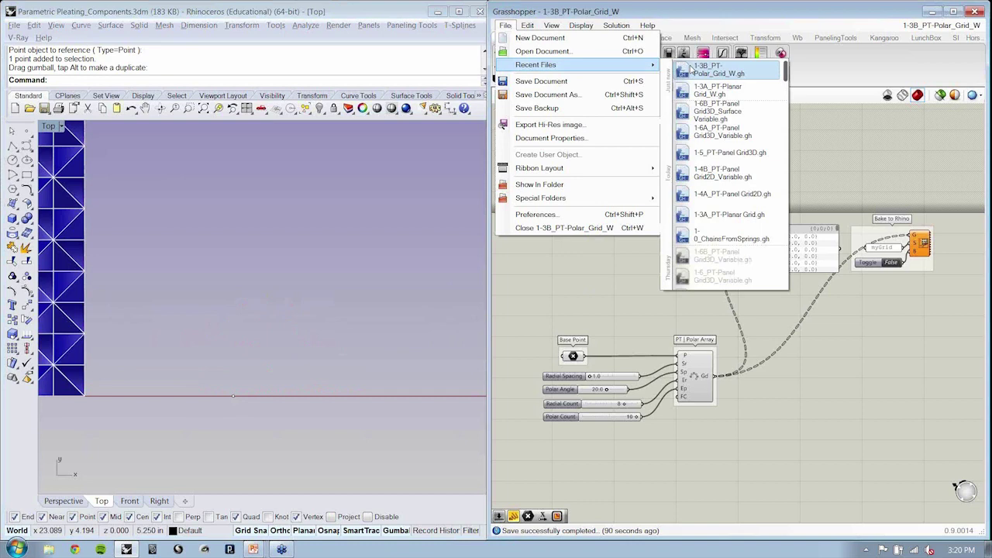
{"action": "left_click", "coordinate": [717, 90]}
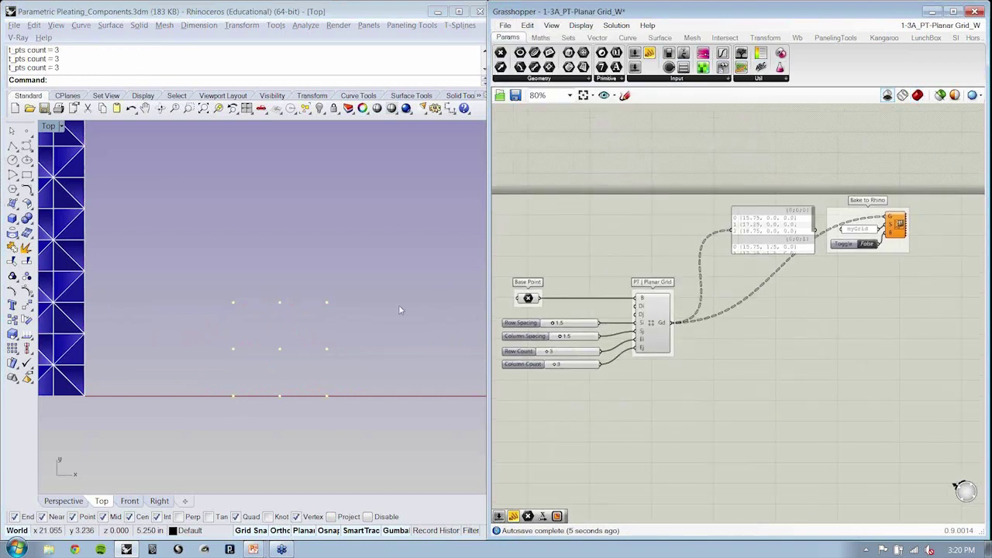
Step: Select the nine baked grid points in Rhino's Top view and ungroup them
{"action": "left_click", "coordinate": [306, 339]}
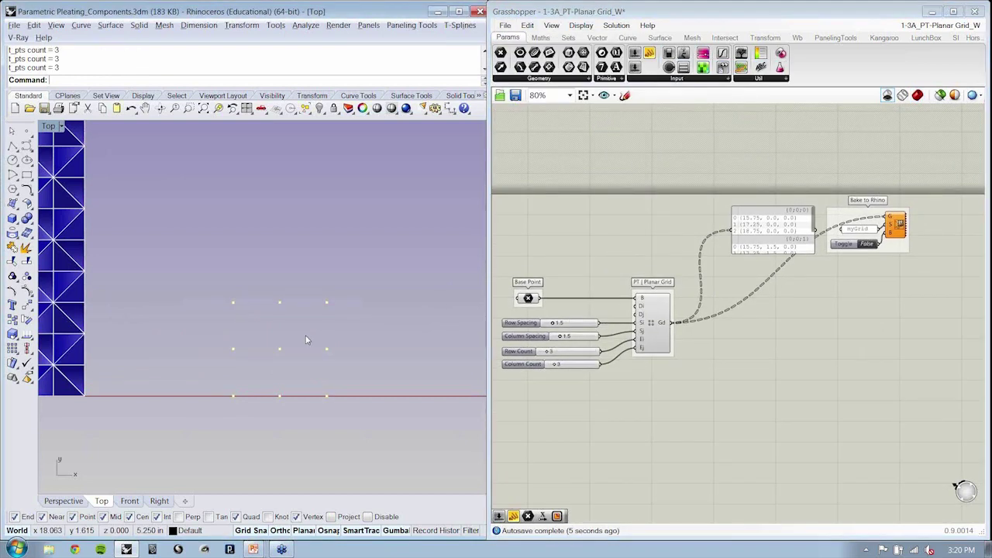
{"action": "right_click_drag", "start_coordinate": [248, 390], "coordinate": [245, 362]}
{"action": "left_click_drag", "start_coordinate": [276, 368], "coordinate": [283, 375]}
{"action": "left_click", "coordinate": [230, 328]}
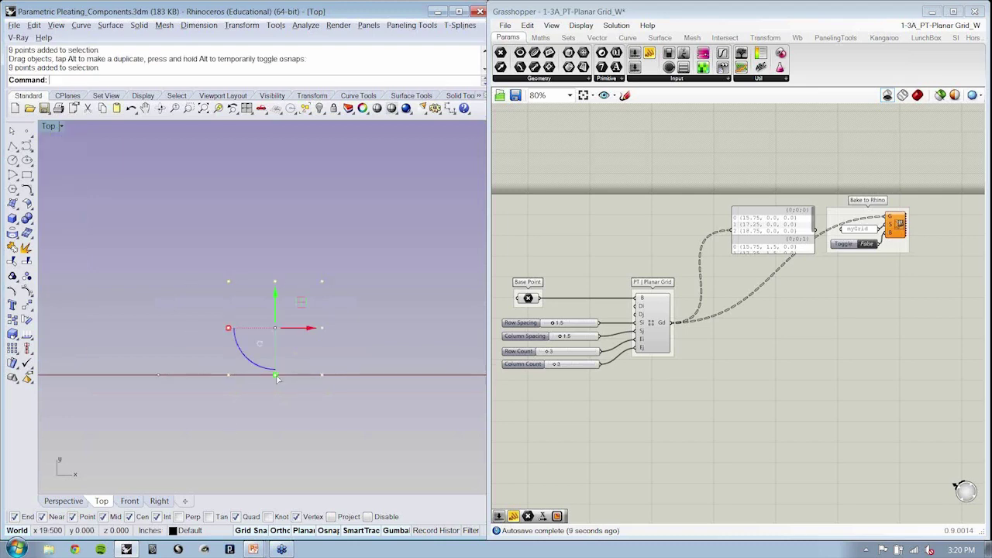
{"action": "key", "text": "ctrl+shift+g"}
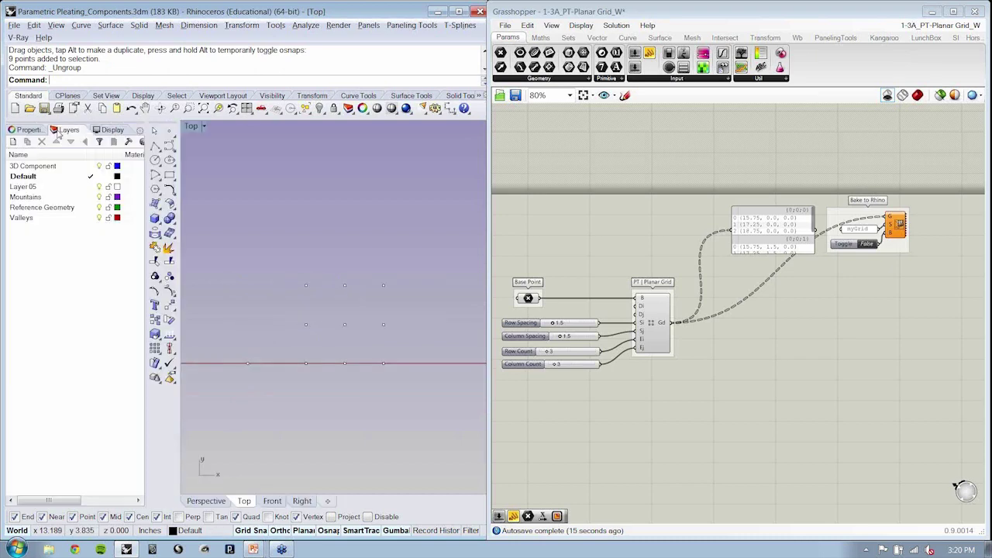
Step: Show the Properties panel and read grid point names such as myGrid0(0)(0)
{"action": "left_click_drag", "start_coordinate": [58, 134], "coordinate": [41, 131]}
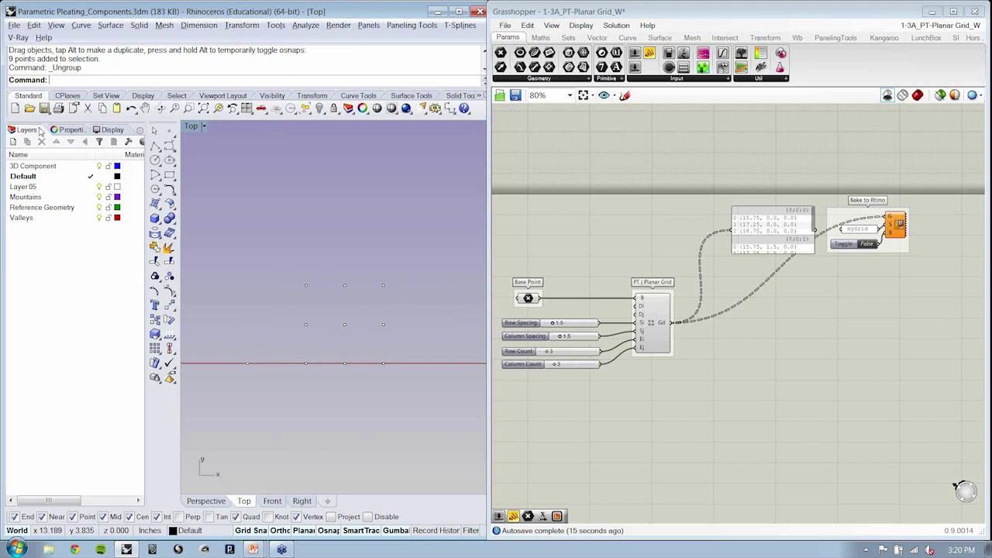
{"action": "left_click", "coordinate": [69, 129]}
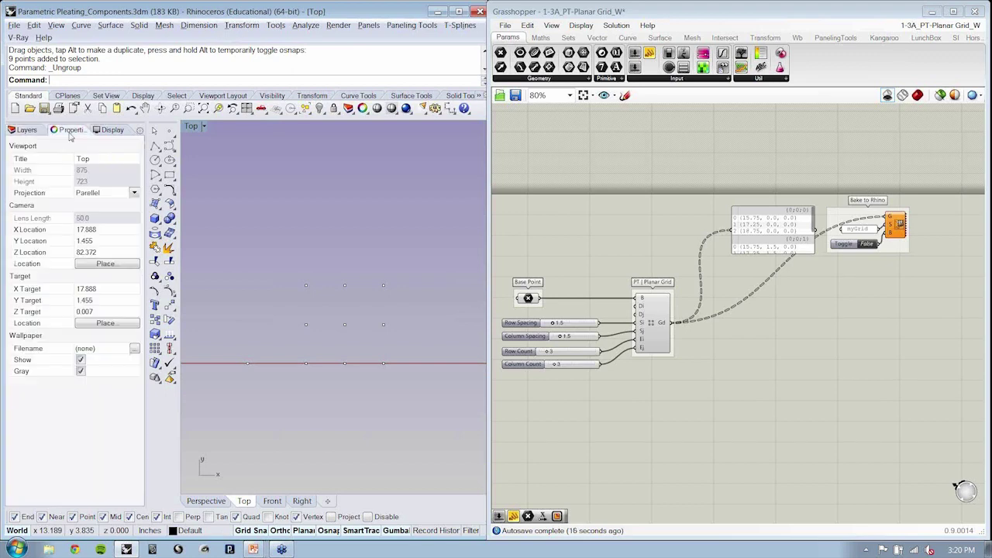
{"action": "left_click", "coordinate": [344, 324]}
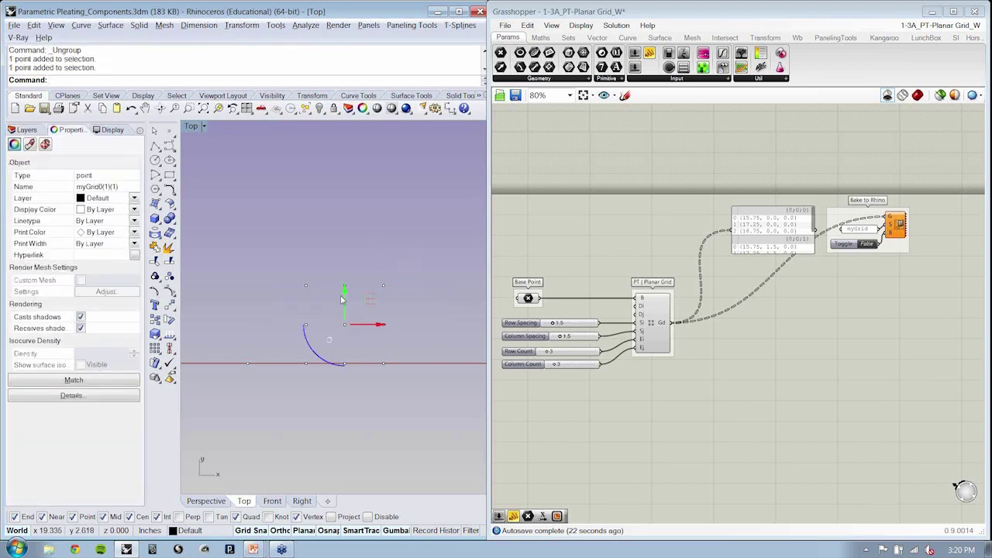
{"action": "left_click_drag", "start_coordinate": [332, 355], "coordinate": [358, 381]}
{"action": "left_click", "coordinate": [361, 398]}
{"action": "left_click", "coordinate": [307, 362]}
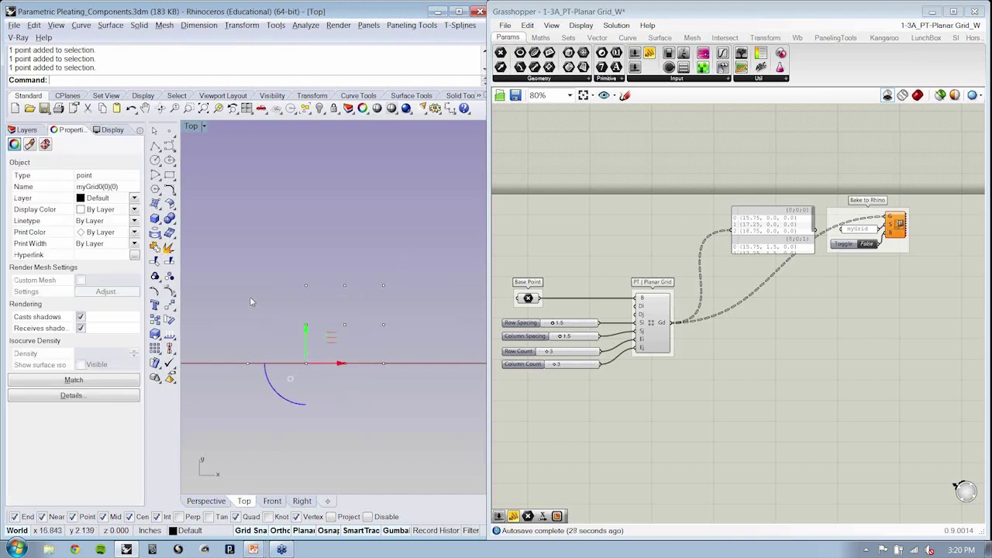
{"action": "double_click", "coordinate": [105, 187]}
{"action": "left_click", "coordinate": [264, 388]}
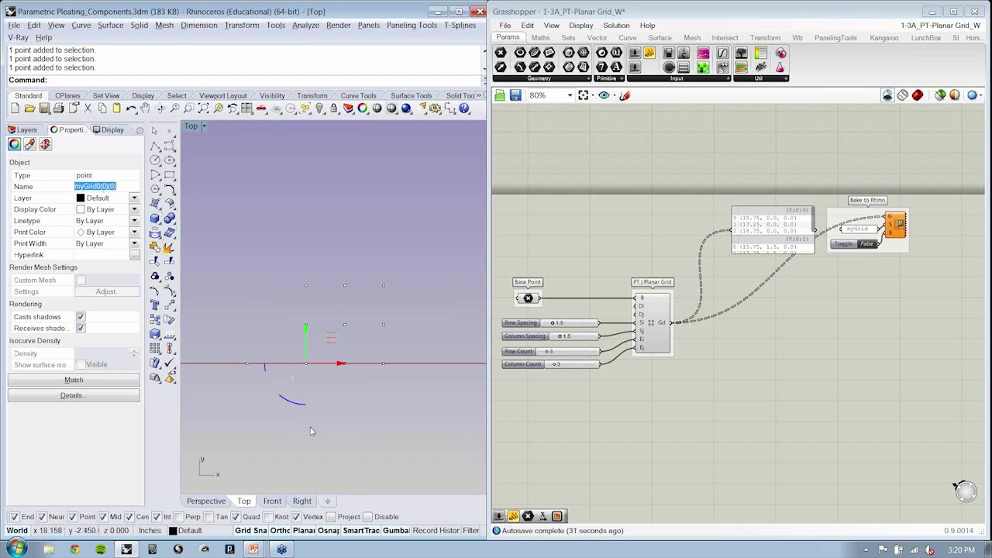
{"action": "left_click", "coordinate": [248, 363]}
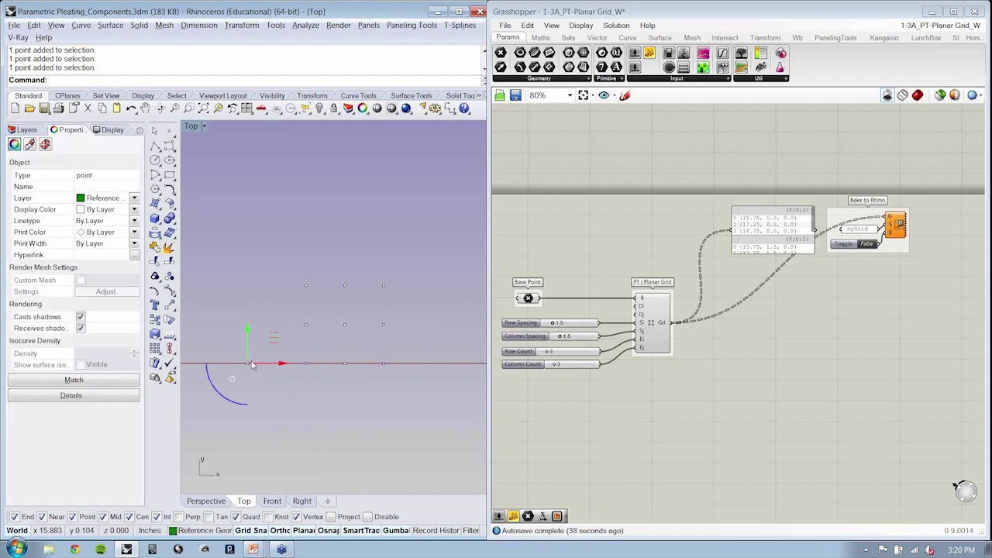
{"action": "left_click", "coordinate": [260, 316]}
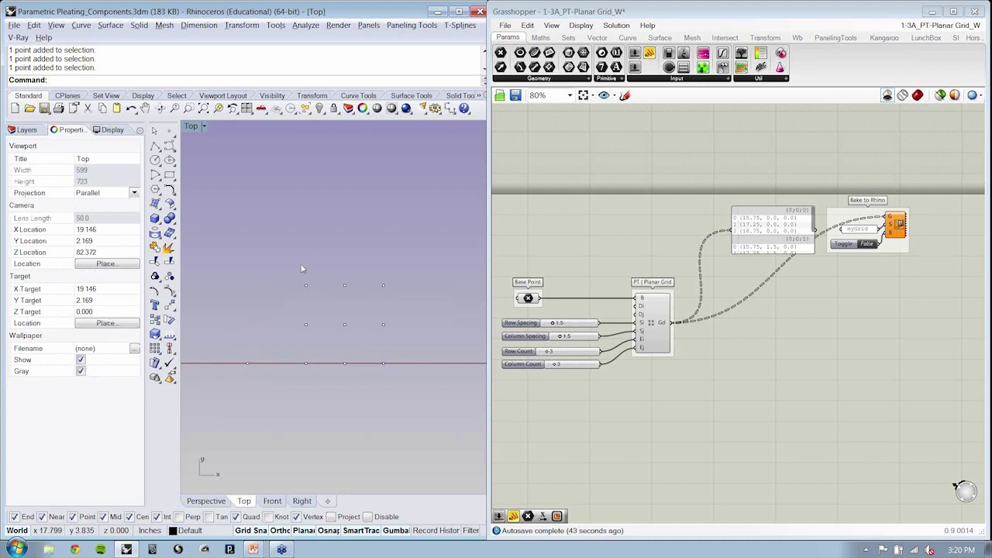
Step: Delete all nine grid points and close the docked side panel
{"action": "left_click_drag", "start_coordinate": [296, 246], "coordinate": [459, 408]}
{"action": "key", "text": "Delete"}
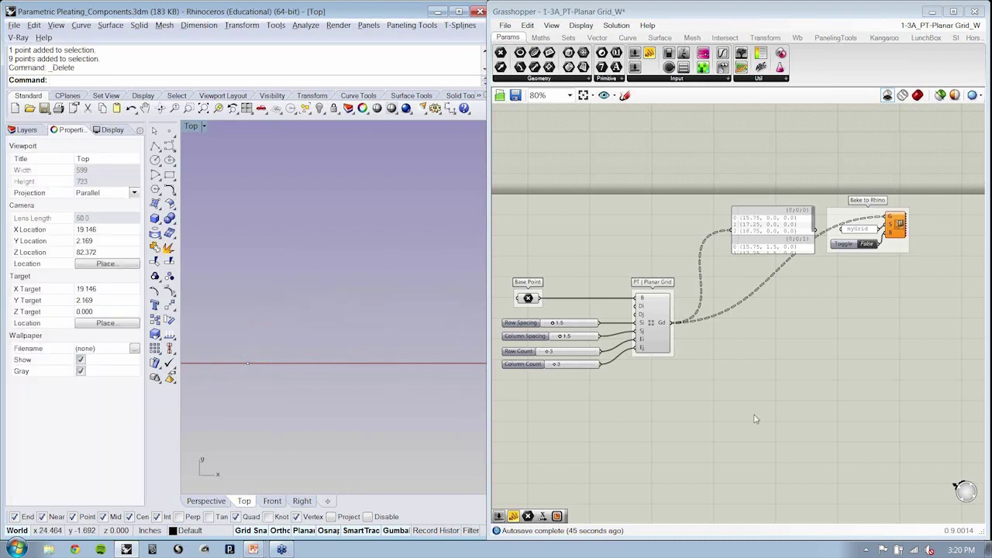
{"action": "left_click", "coordinate": [139, 130]}
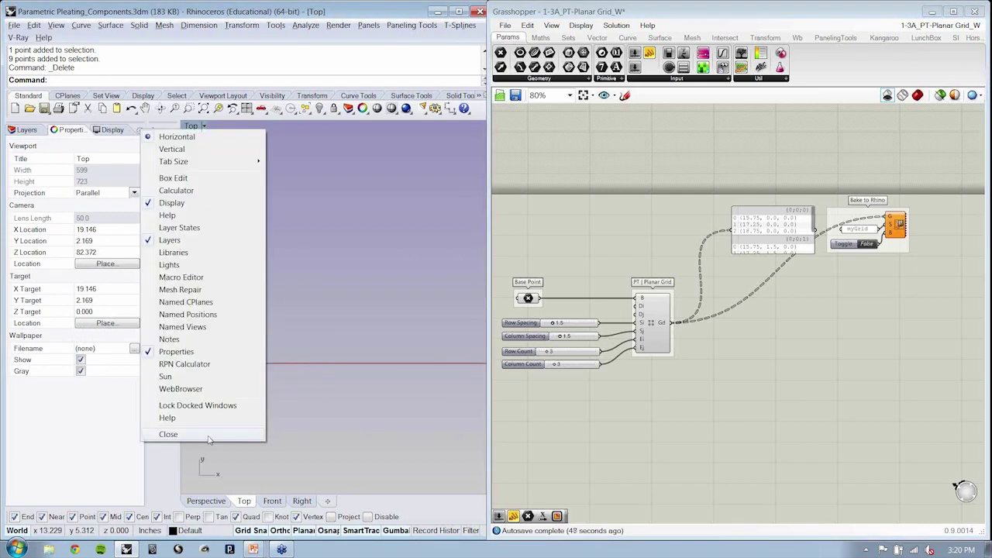
{"action": "left_click", "coordinate": [169, 434]}
{"action": "key", "text": "alt+Tab"}
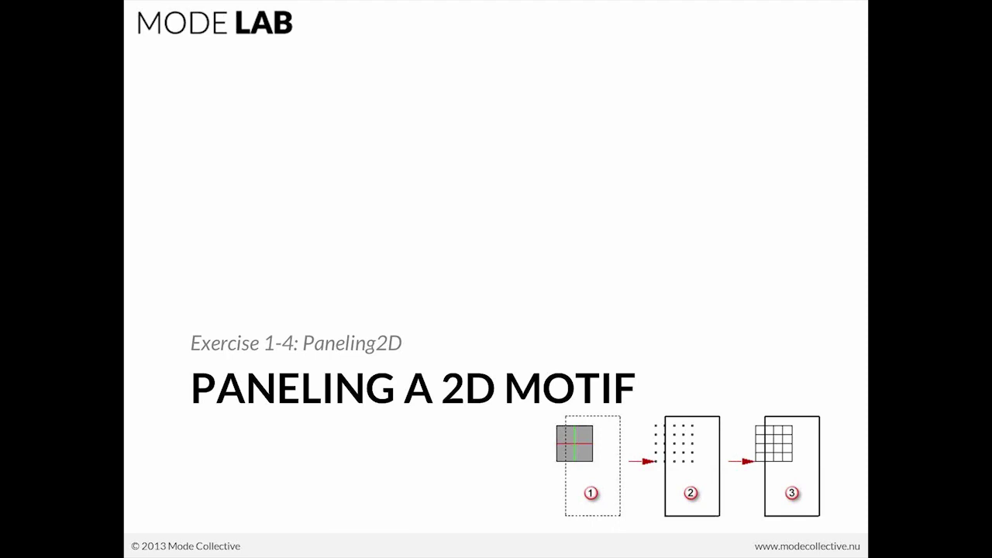
Step: Present the Exercise 1-4 'Paneling a 2D Motif' slide, then return to Rhino and Grasshopper
{"action": "key", "text": "alt+Tab"}
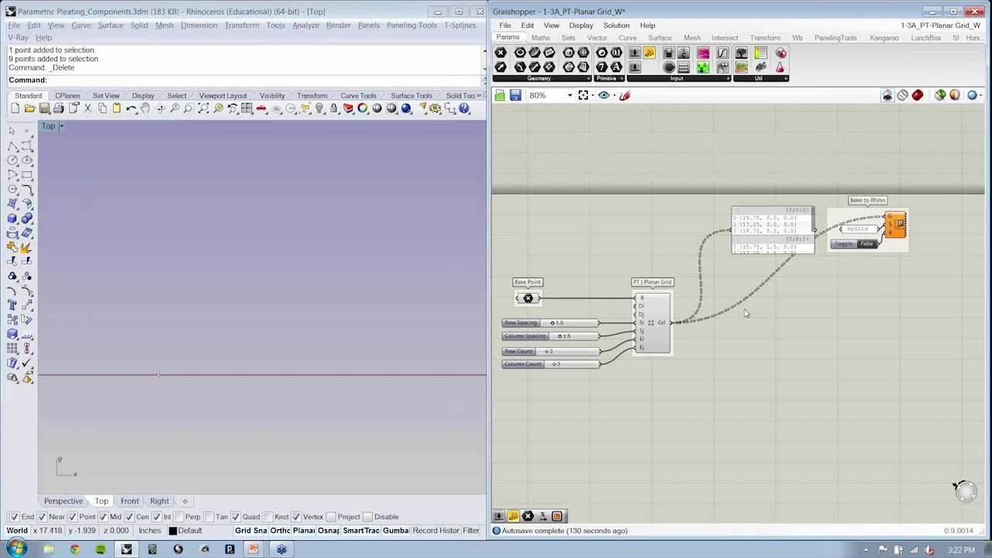
Step: Move the Planar Grid component and its inputs lower on the canvas
{"action": "left_click_drag", "start_coordinate": [719, 265], "coordinate": [516, 392]}
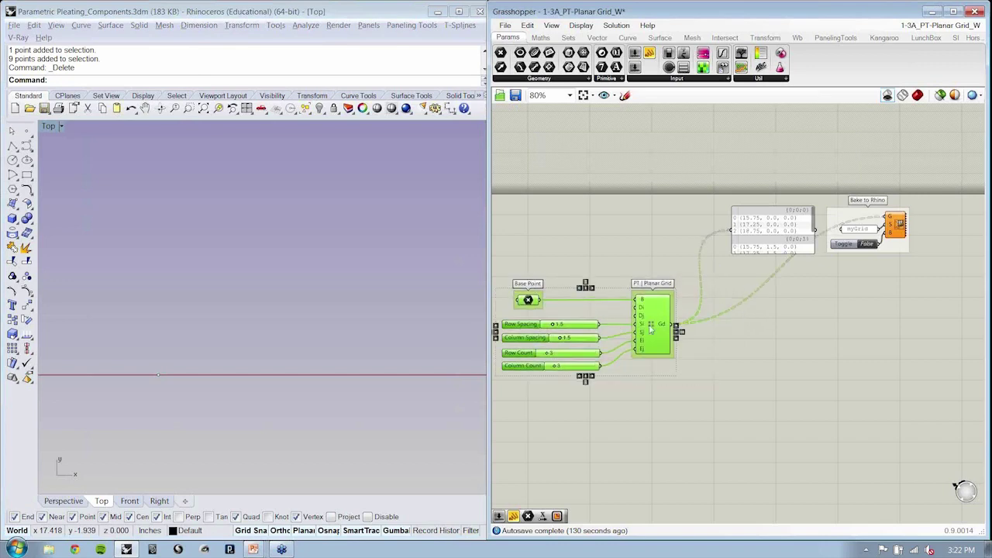
{"action": "left_click_drag", "start_coordinate": [651, 325], "coordinate": [652, 366]}
{"action": "left_click", "coordinate": [741, 410]}
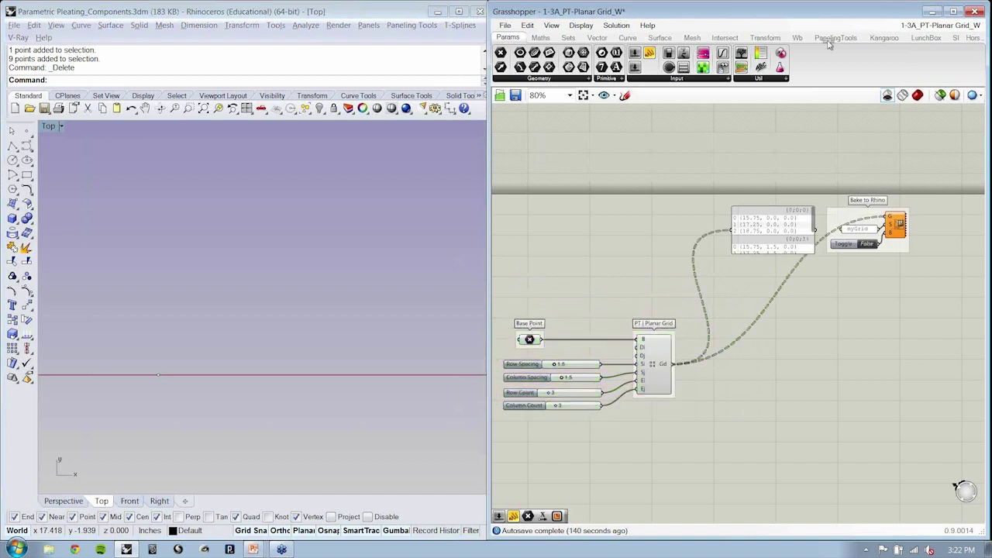
Step: Place an Extract Grid Indices component from PanelingTools' Grid Utility dropdown
{"action": "left_click", "coordinate": [828, 40]}
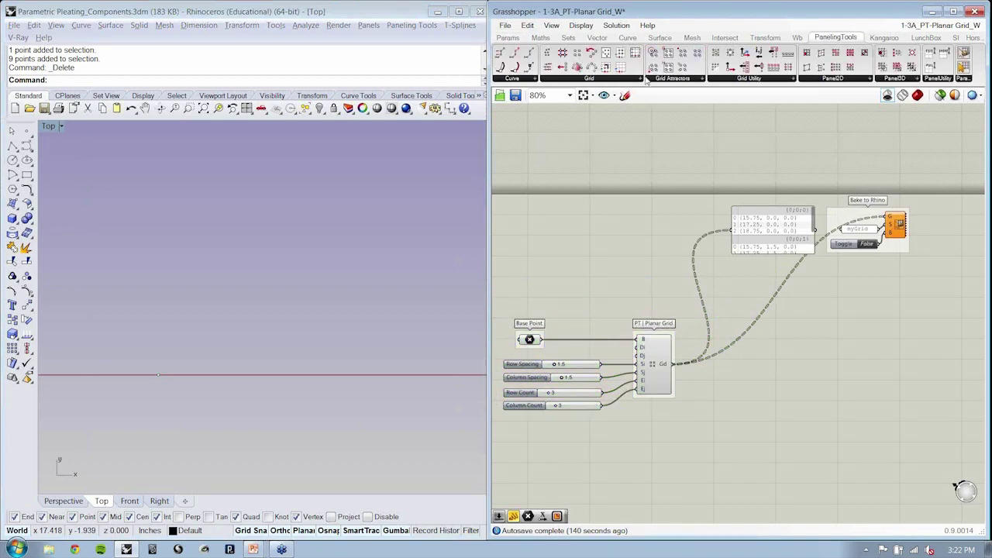
{"action": "left_click", "coordinate": [783, 81]}
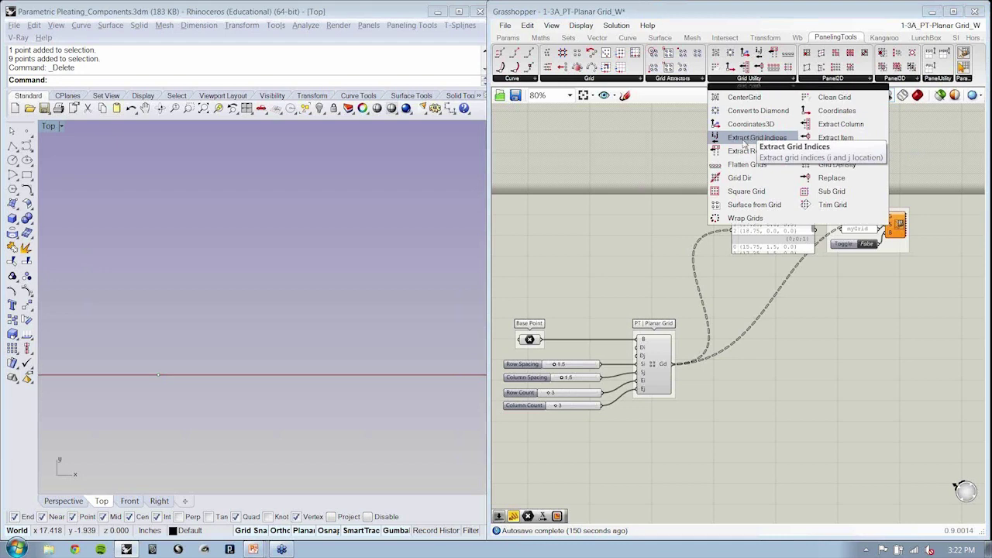
{"action": "left_click_drag", "start_coordinate": [746, 143], "coordinate": [740, 298]}
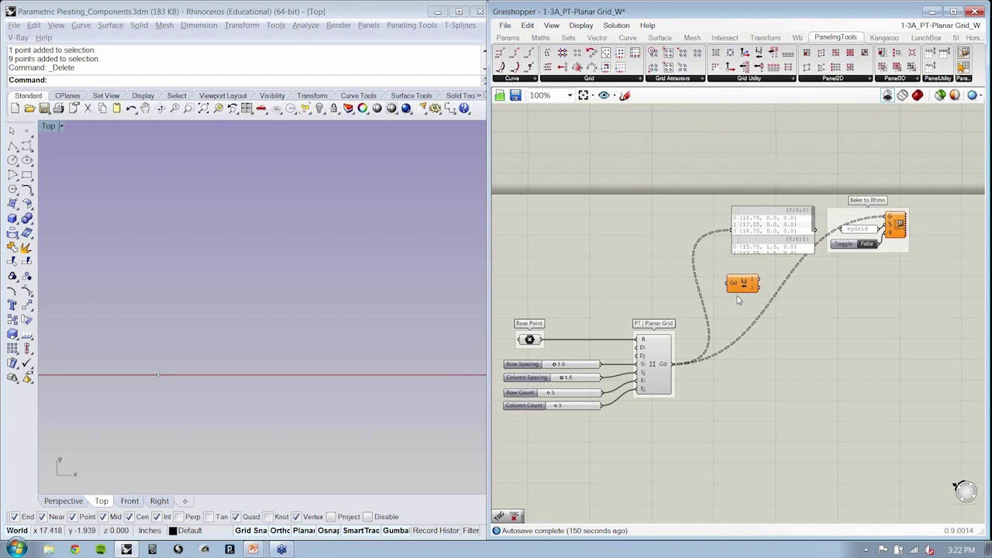
Step: Reposition Extract Grid Indices and wire Planar Grid's Gd output into its Gd input
{"action": "scroll", "coordinate": [739, 300], "scroll_direction": "up", "scroll_amount": 1}
{"action": "scroll", "coordinate": [739, 302], "scroll_direction": "up", "scroll_amount": 2}
{"action": "left_click_drag", "start_coordinate": [777, 241], "coordinate": [791, 266]}
{"action": "left_click", "coordinate": [806, 312]}
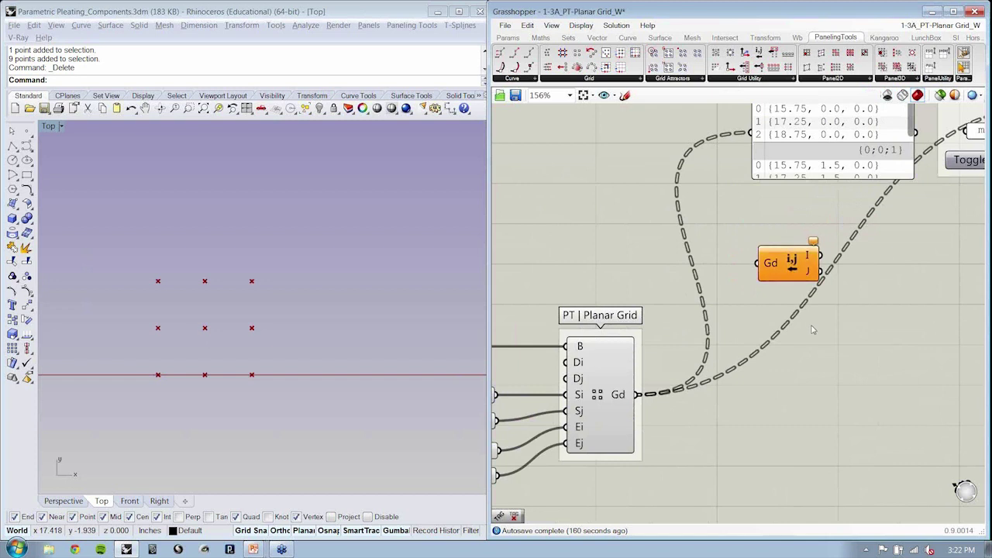
{"action": "right_click_drag", "start_coordinate": [804, 320], "coordinate": [755, 323]}
{"action": "right_click_drag", "start_coordinate": [631, 322], "coordinate": [675, 315]}
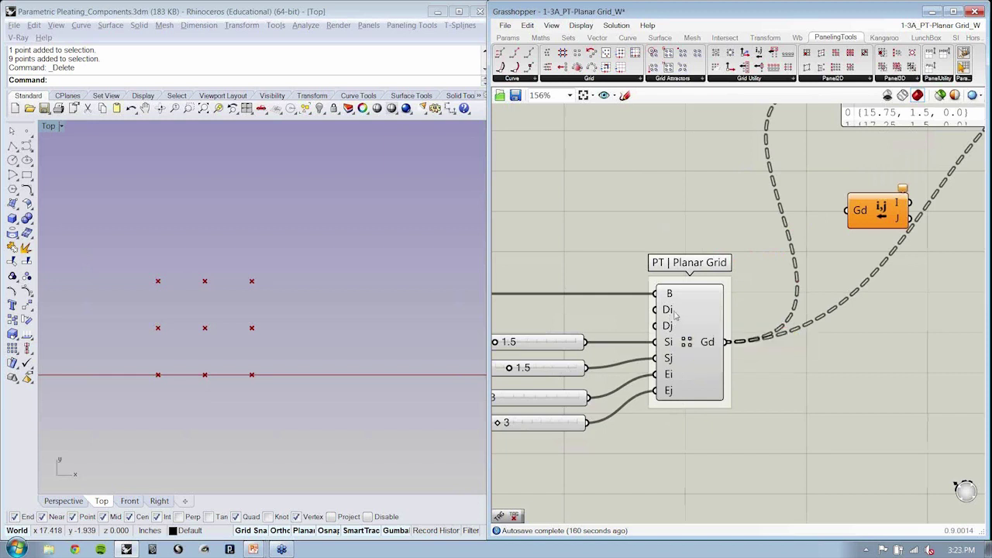
{"action": "mouse_move", "coordinate": [673, 329]}
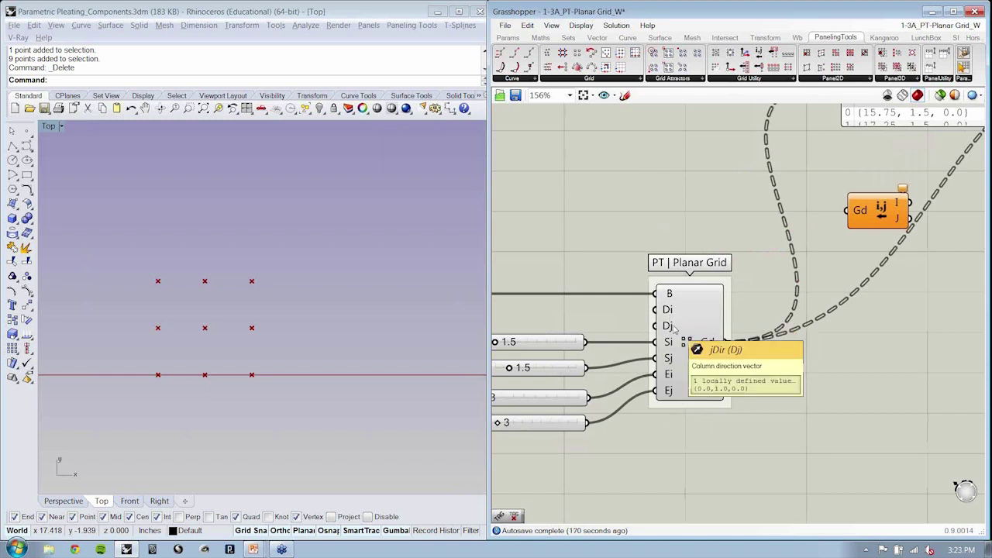
{"action": "left_click_drag", "start_coordinate": [727, 342], "coordinate": [847, 211]}
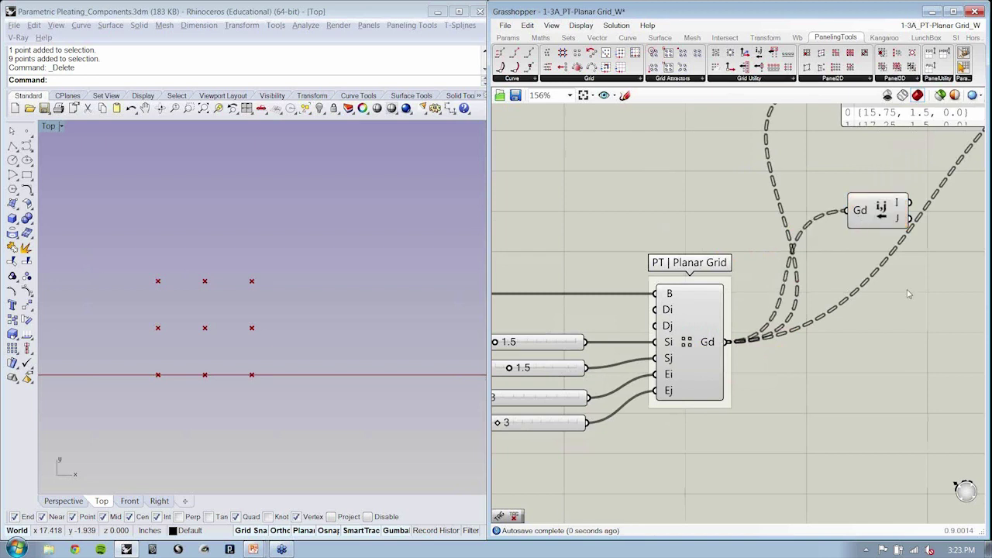
Step: Wire the I index output into the Panel to display its values
{"action": "right_click_drag", "start_coordinate": [910, 294], "coordinate": [711, 328]}
{"action": "scroll", "coordinate": [895, 291], "scroll_direction": "down", "scroll_amount": 2}
{"action": "left_click_drag", "start_coordinate": [656, 159], "coordinate": [719, 252]}
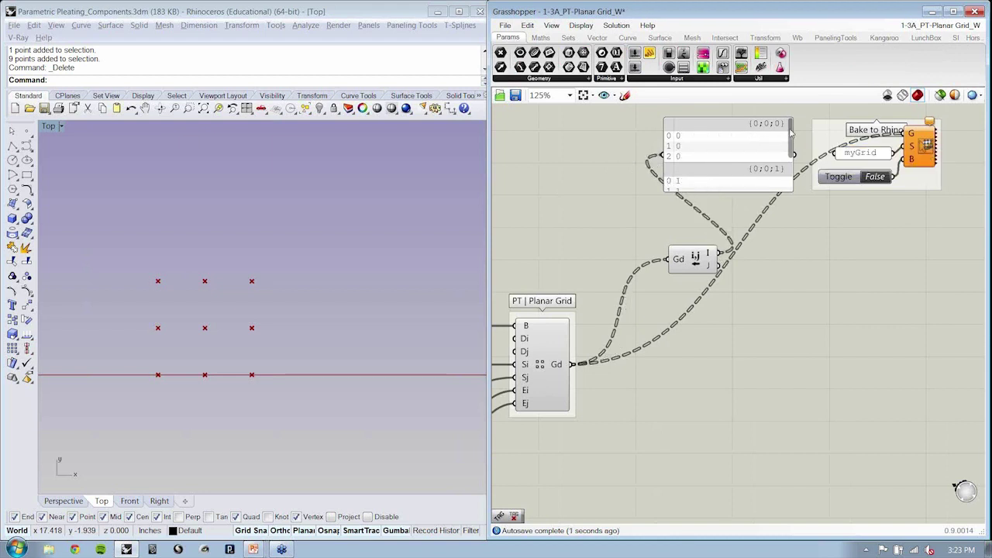
Step: Wire the J index output into the Panel to check its values
{"action": "mouse_move", "coordinate": [791, 134]}
{"action": "left_mouse_down"}
{"action": "mouse_move", "coordinate": [789, 146]}
{"action": "mouse_move", "coordinate": [790, 126]}
{"action": "left_mouse_up"}
{"action": "left_click_drag", "start_coordinate": [722, 265], "coordinate": [676, 183]}
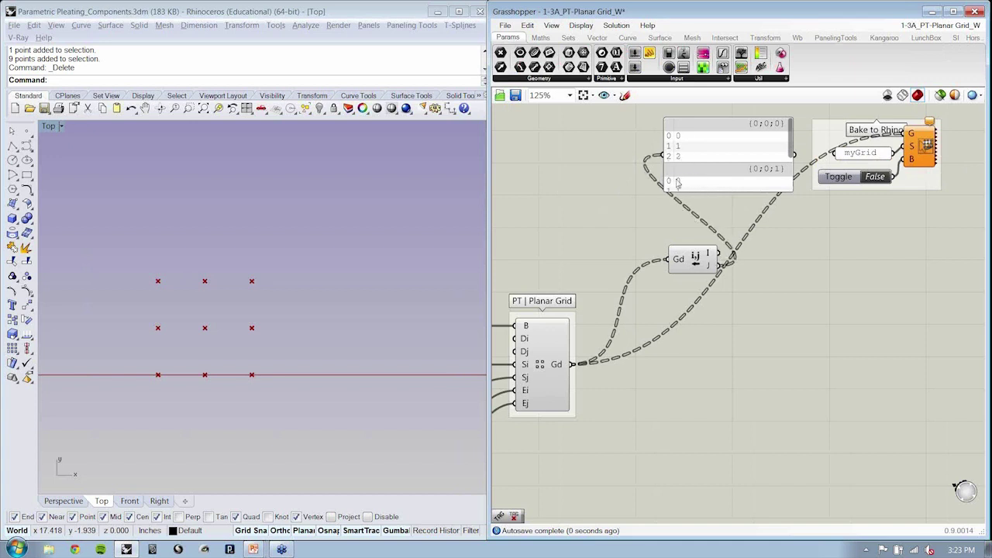
{"action": "mouse_move", "coordinate": [791, 149]}
{"action": "left_mouse_down"}
{"action": "mouse_move", "coordinate": [791, 159]}
{"action": "mouse_move", "coordinate": [791, 147]}
{"action": "left_mouse_up"}
Step: Rewire the Panel to Planar Grid's Gd to list point coordinates; move the indices component right
{"action": "left_click_drag", "start_coordinate": [575, 369], "coordinate": [669, 162]}
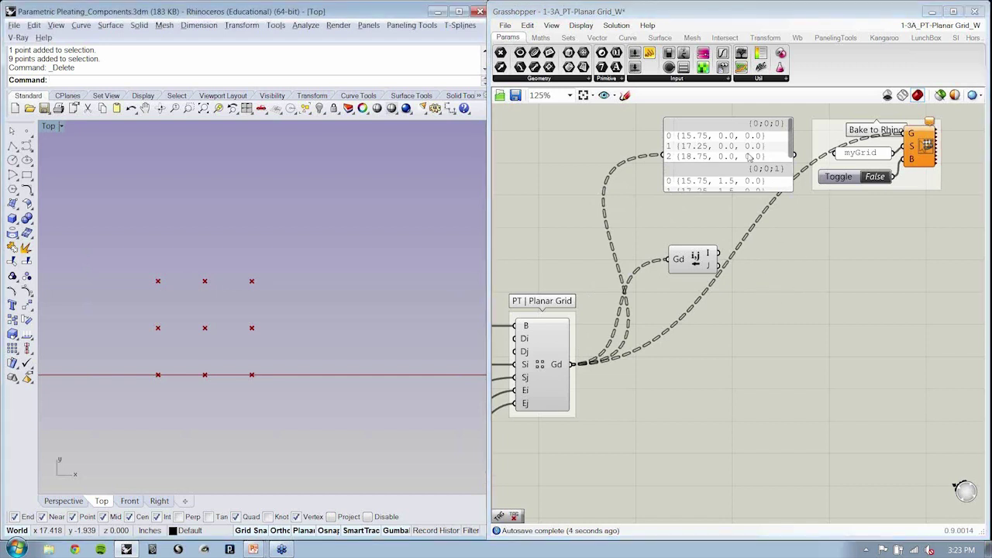
{"action": "left_click_drag", "start_coordinate": [718, 261], "coordinate": [868, 261]}
{"action": "left_click", "coordinate": [848, 297]}
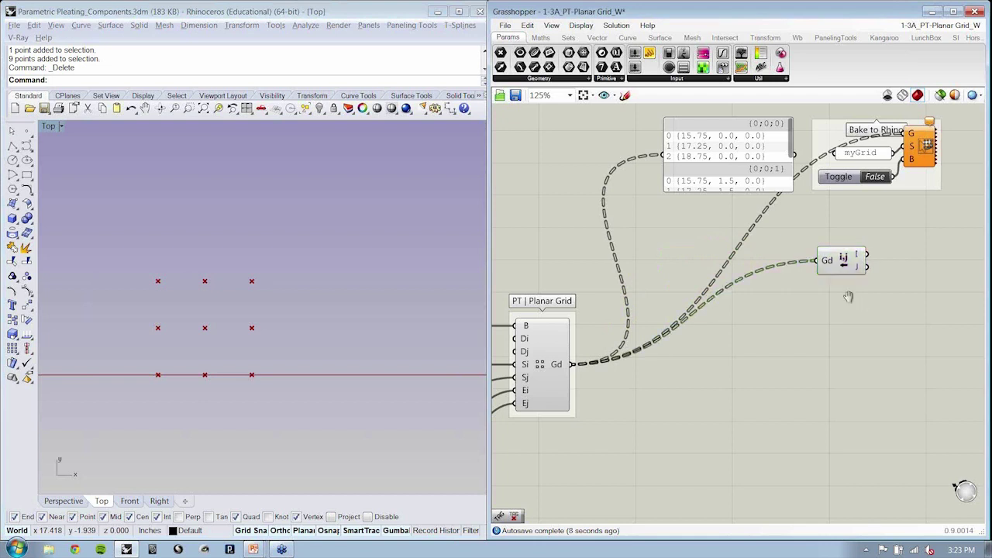
{"action": "right_click_drag", "start_coordinate": [848, 296], "coordinate": [792, 271]}
{"action": "left_click", "coordinate": [598, 38]}
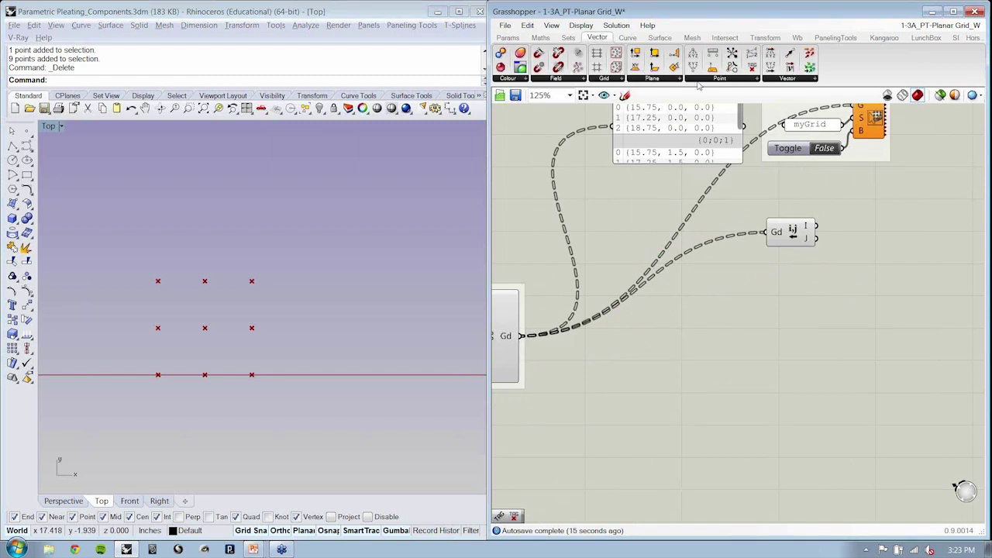
Step: Place Text Tag 3D from the Vector tab's Point dropdown beside Extract Grid Indices
{"action": "left_click", "coordinate": [720, 80]}
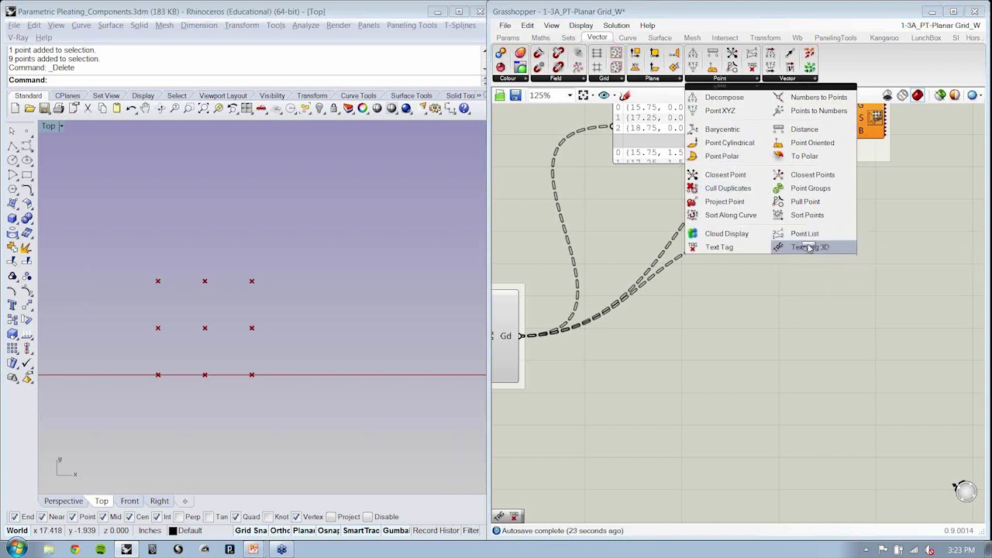
{"action": "left_click_drag", "start_coordinate": [810, 248], "coordinate": [890, 255]}
{"action": "right_click_drag", "start_coordinate": [887, 254], "coordinate": [852, 243]}
{"action": "left_click_drag", "start_coordinate": [864, 258], "coordinate": [879, 229]}
{"action": "left_click", "coordinate": [845, 285]}
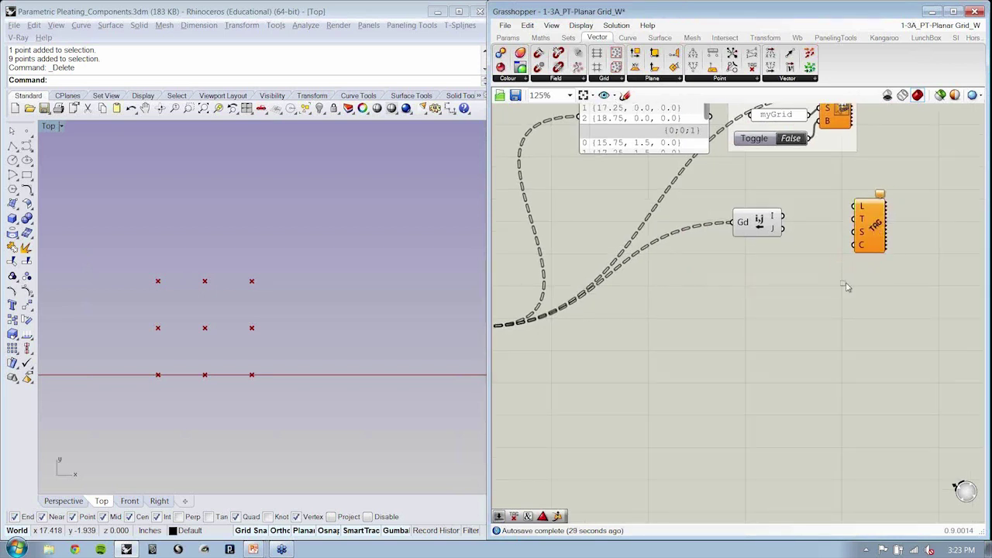
{"action": "right_click_drag", "start_coordinate": [823, 280], "coordinate": [876, 256]}
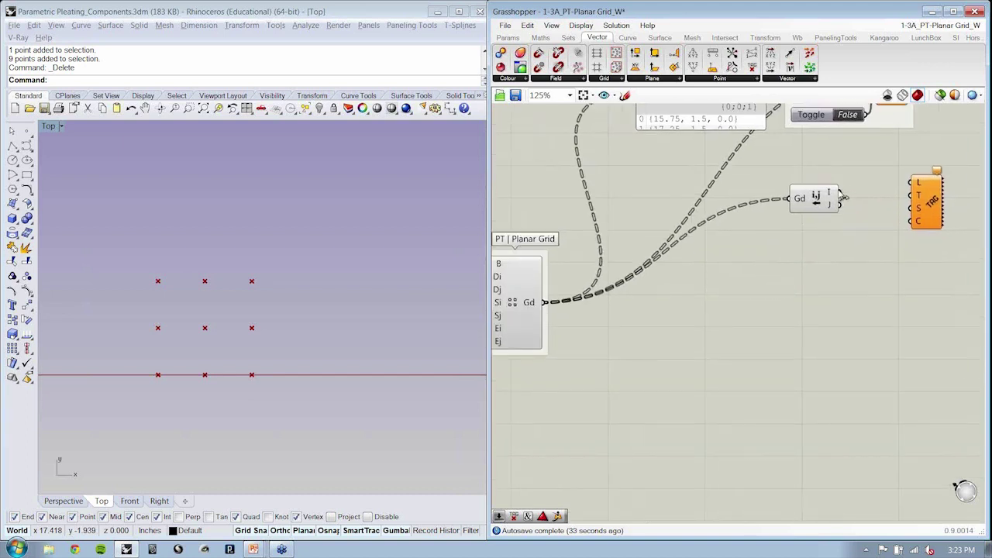
Step: Wire the I indices into Text Tag's T and Planar Grid points into L, previewing labels
{"action": "left_click_drag", "start_coordinate": [842, 194], "coordinate": [923, 195]}
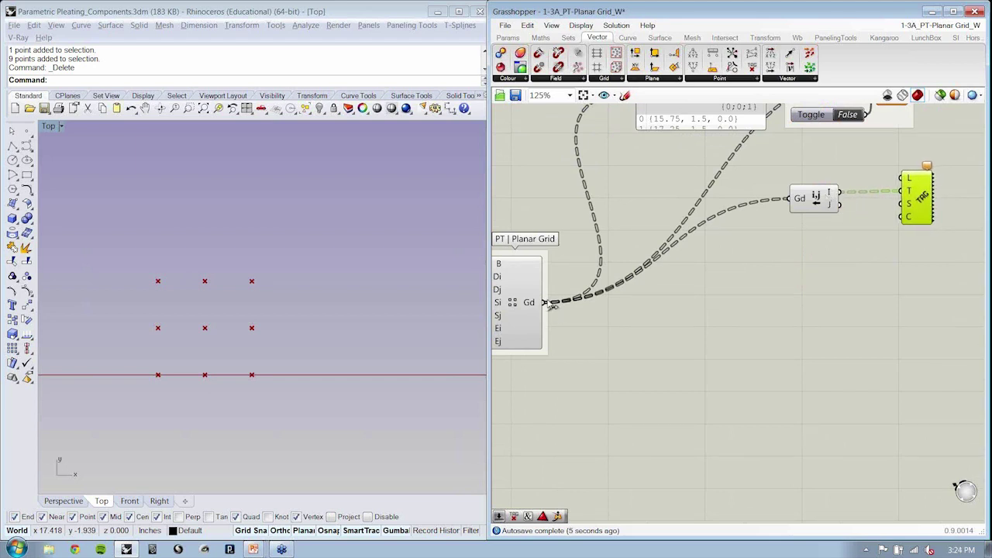
{"action": "left_click_drag", "start_coordinate": [546, 303], "coordinate": [905, 179]}
{"action": "left_click_drag", "start_coordinate": [816, 203], "coordinate": [837, 225]}
{"action": "left_click", "coordinate": [860, 293]}
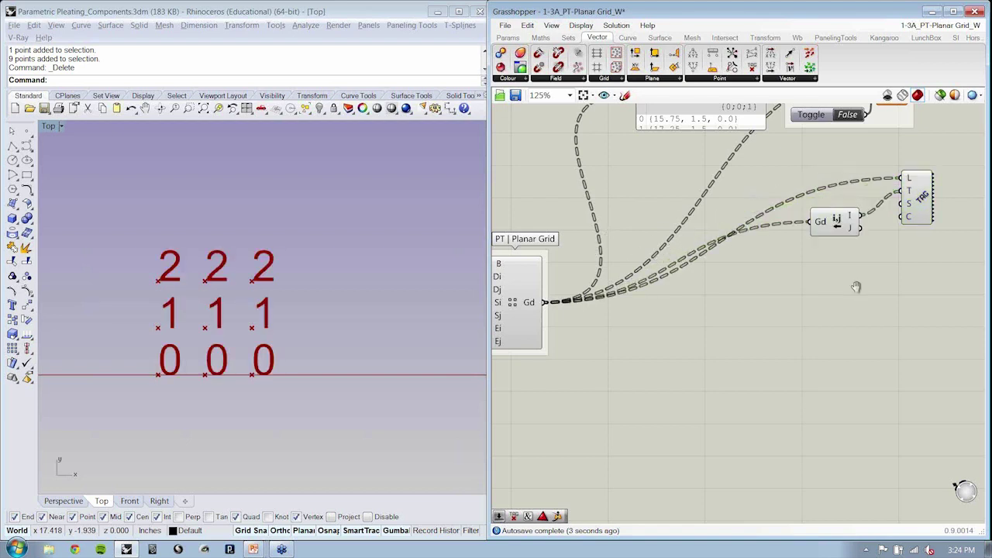
{"action": "right_click_drag", "start_coordinate": [856, 287], "coordinate": [718, 289]}
{"action": "left_click_drag", "start_coordinate": [775, 198], "coordinate": [846, 198]}
{"action": "left_click", "coordinate": [843, 277]}
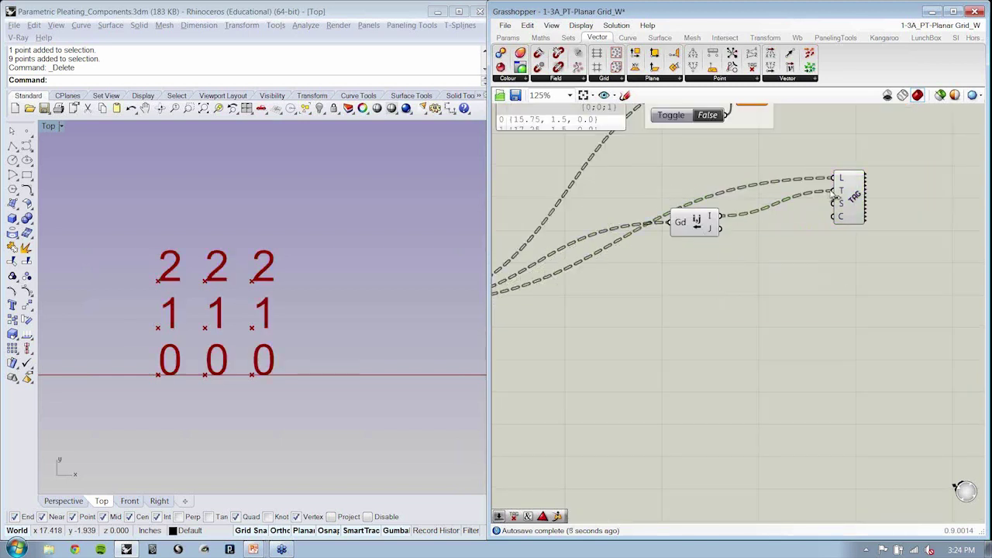
Step: Disconnect the I index wire from the Text Tag's T input
{"action": "left_click_drag", "start_coordinate": [838, 193], "coordinate": [688, 253], "text": "ctrl"}
{"action": "left_click", "coordinate": [760, 286]}
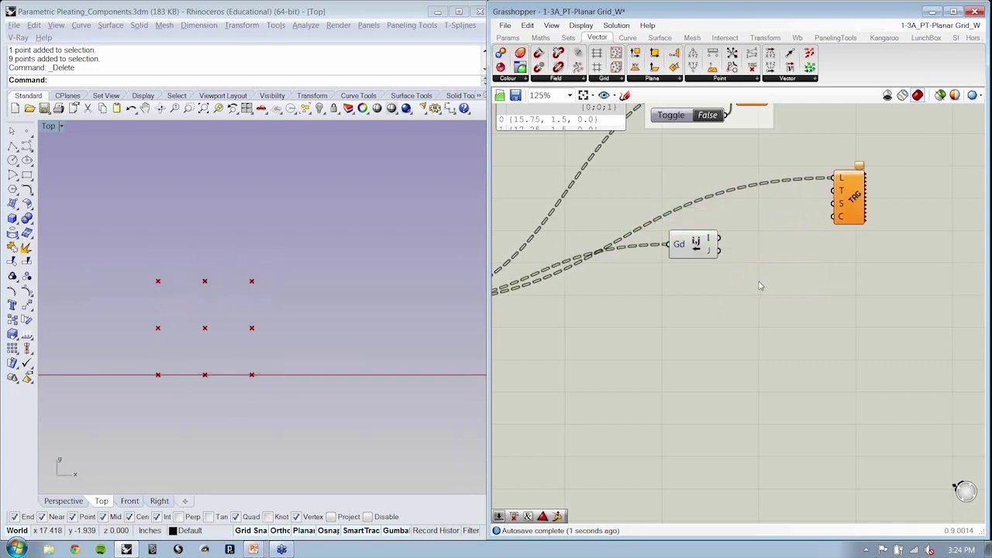
{"action": "right_click_drag", "start_coordinate": [760, 286], "coordinate": [729, 288]}
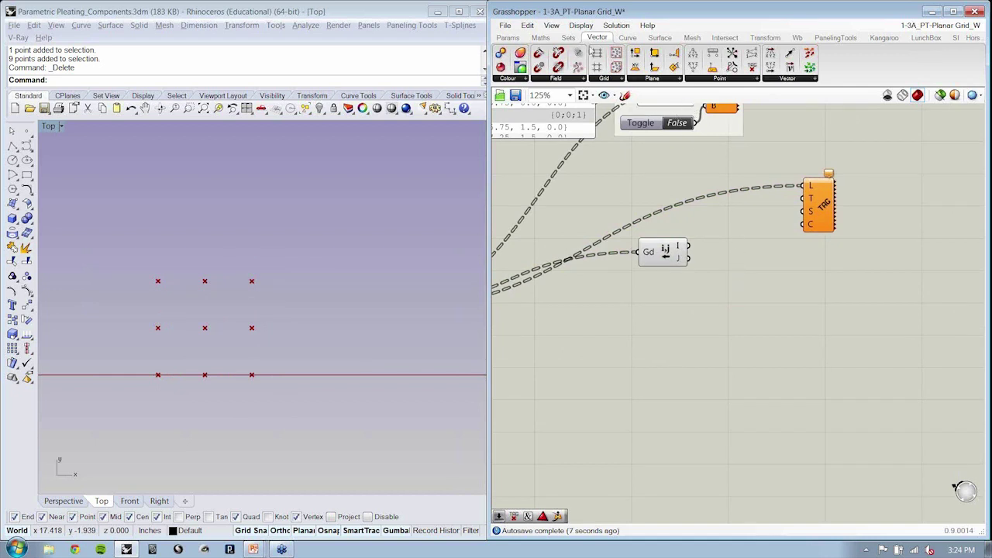
Step: Add a Concatenate component from Sets > Strings next to the Text Tag
{"action": "left_click", "coordinate": [571, 39]}
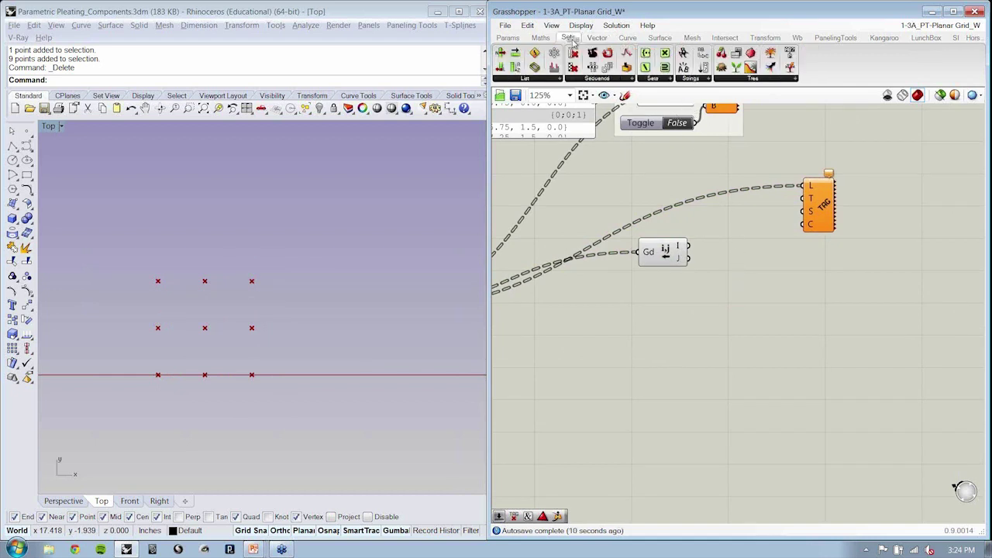
{"action": "left_click", "coordinate": [696, 80]}
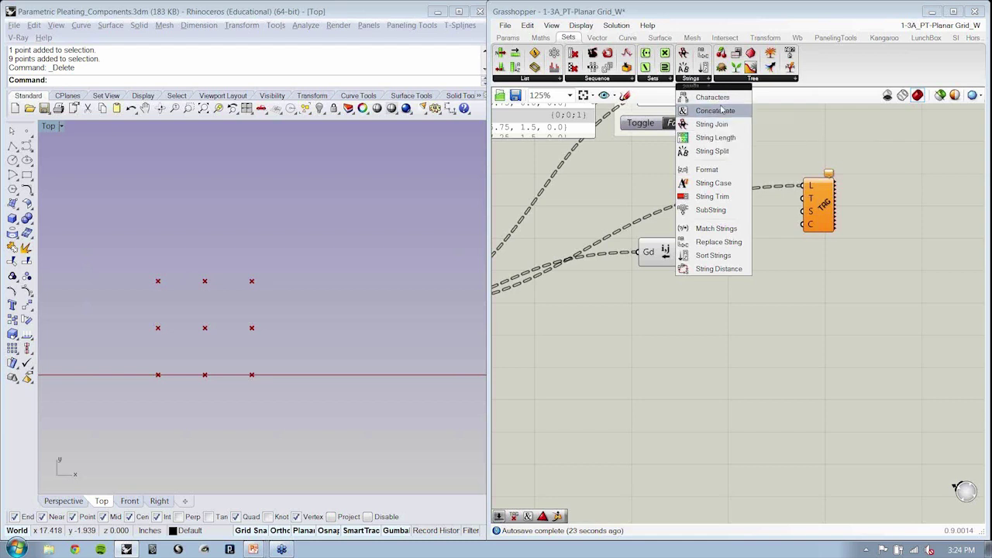
{"action": "left_click", "coordinate": [722, 111]}
{"action": "left_click", "coordinate": [743, 255]}
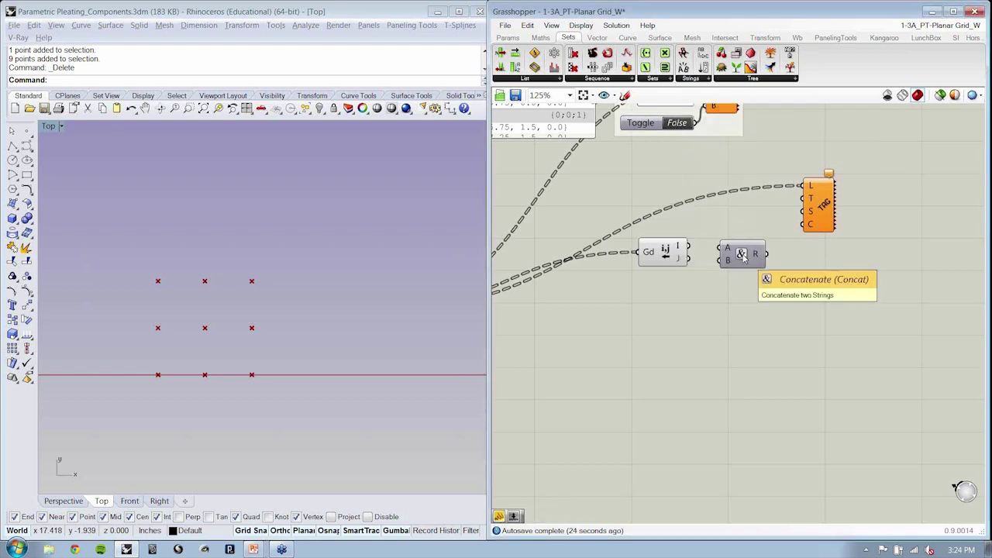
{"action": "scroll", "coordinate": [743, 257], "scroll_direction": "up", "scroll_amount": 4}
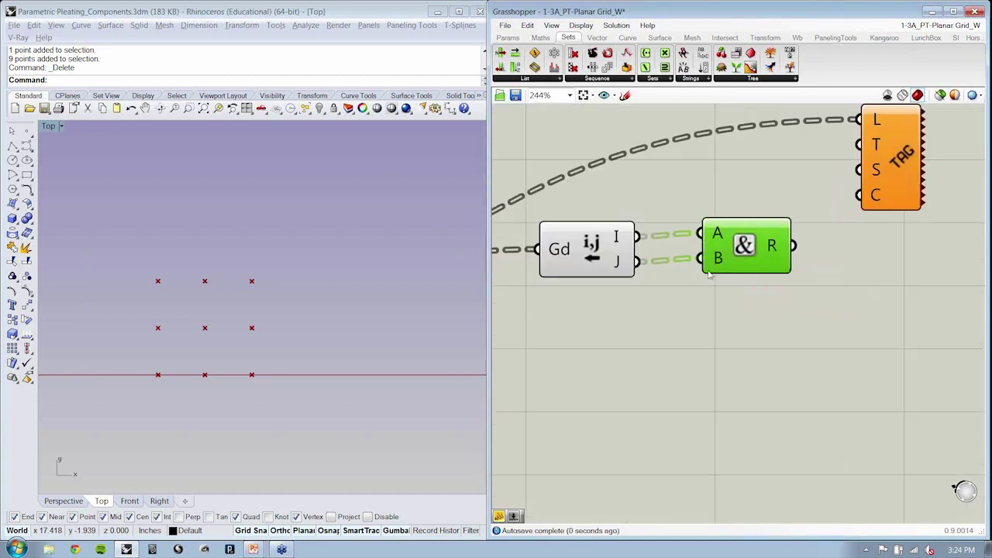
{"action": "left_click_drag", "start_coordinate": [743, 261], "coordinate": [804, 184]}
{"action": "scroll", "coordinate": [713, 259], "scroll_direction": "down", "scroll_amount": 3}
Step: Feed Concatenate's result into Text Tag's T input, labelling the points 0, 1, 2, and tidy the layout
{"action": "left_click", "coordinate": [798, 303]}
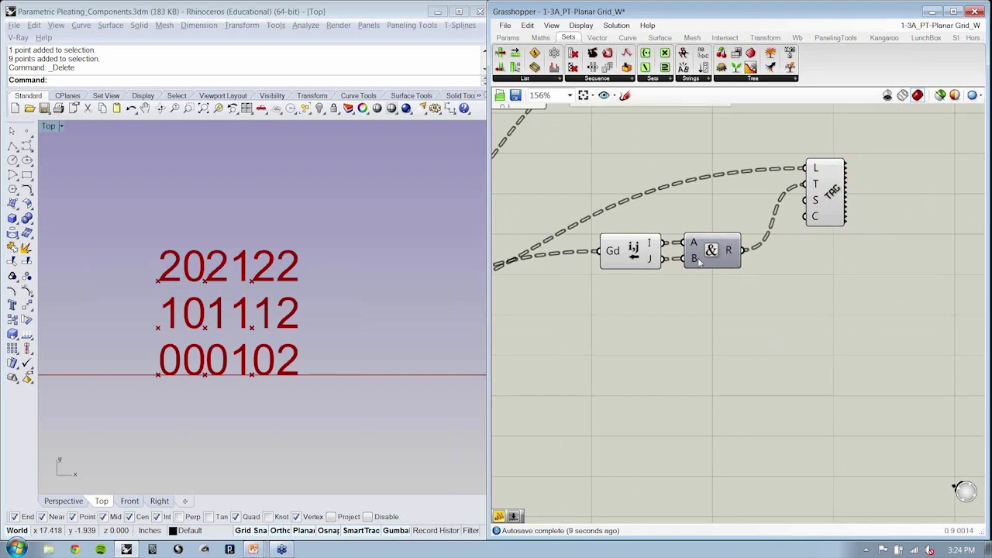
{"action": "left_click_drag", "start_coordinate": [699, 262], "coordinate": [716, 217]}
{"action": "left_click", "coordinate": [723, 284]}
{"action": "left_click_drag", "start_coordinate": [642, 264], "coordinate": [611, 285]}
{"action": "left_click", "coordinate": [542, 482]}
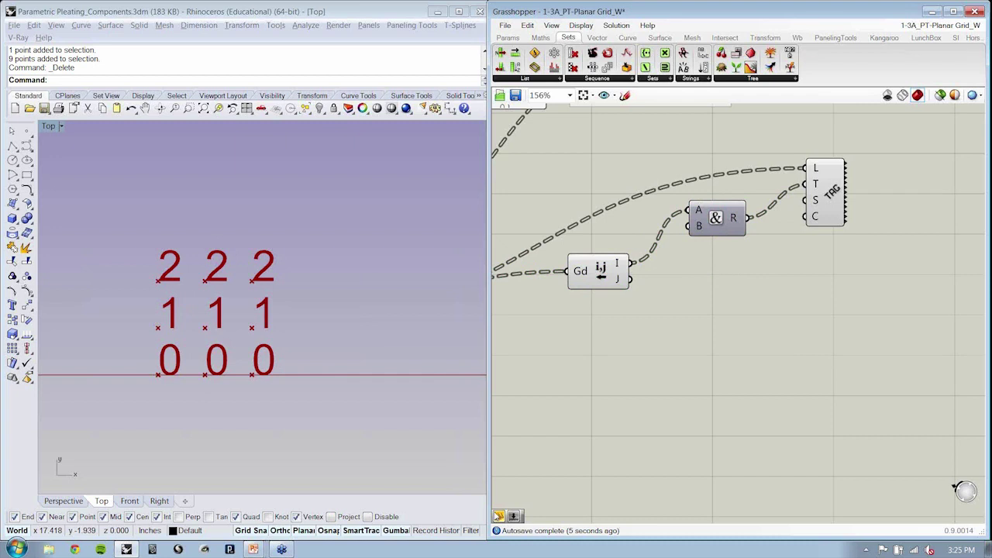
Step: Add a Panel containing ',' and wire it into the first Concatenate's B input
{"action": "double_click", "coordinate": [627, 388]}
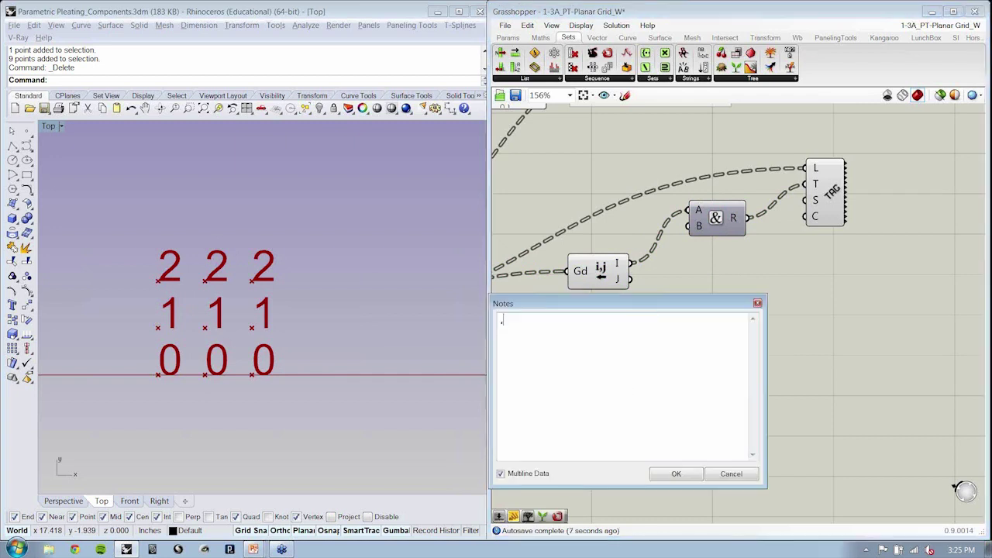
{"action": "type", "text": ","}
{"action": "left_click", "coordinate": [676, 474]}
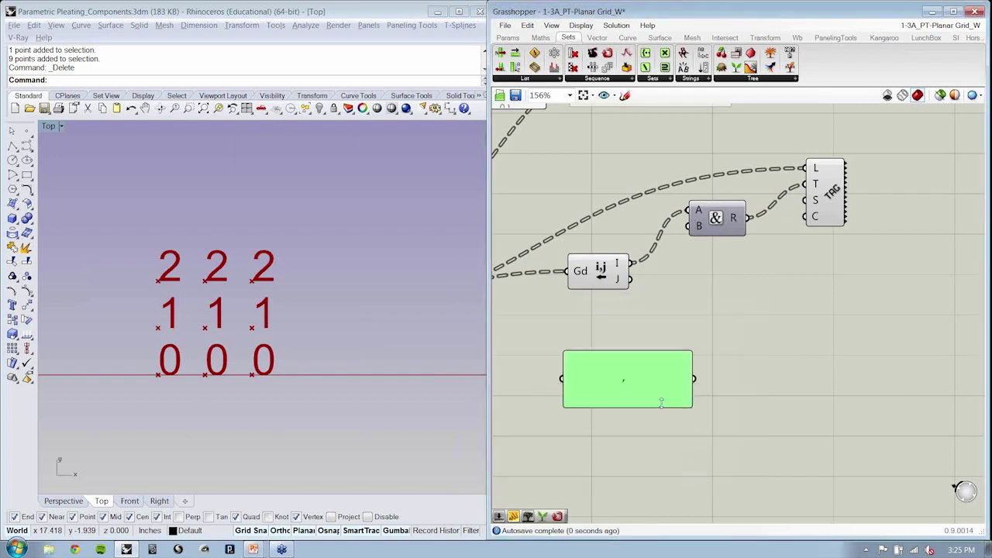
{"action": "left_click_drag", "start_coordinate": [694, 410], "coordinate": [597, 242]}
{"action": "left_click_drag", "start_coordinate": [688, 227], "coordinate": [626, 240]}
{"action": "left_click_drag", "start_coordinate": [722, 232], "coordinate": [718, 245]}
{"action": "left_click", "coordinate": [675, 336]}
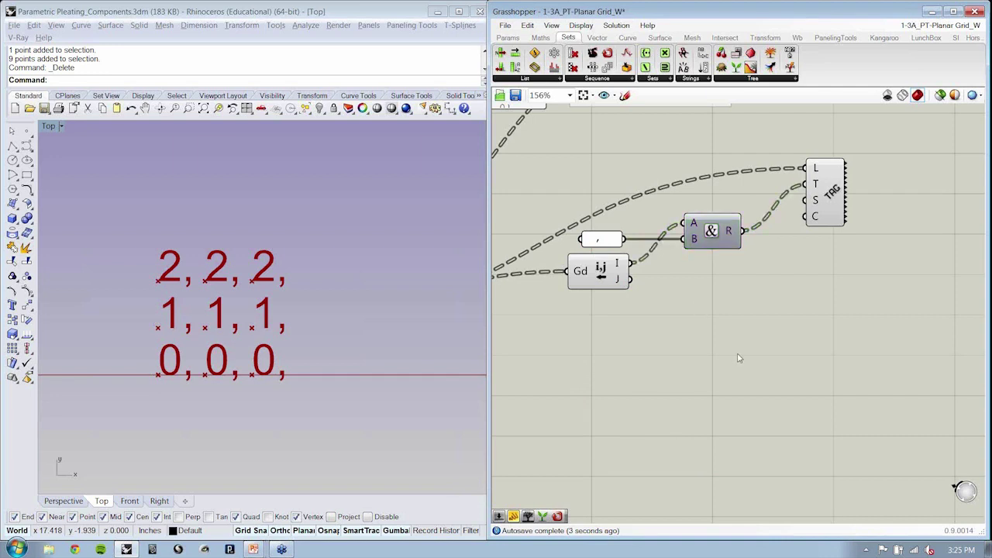
{"action": "right_click_drag", "start_coordinate": [745, 354], "coordinate": [729, 353]}
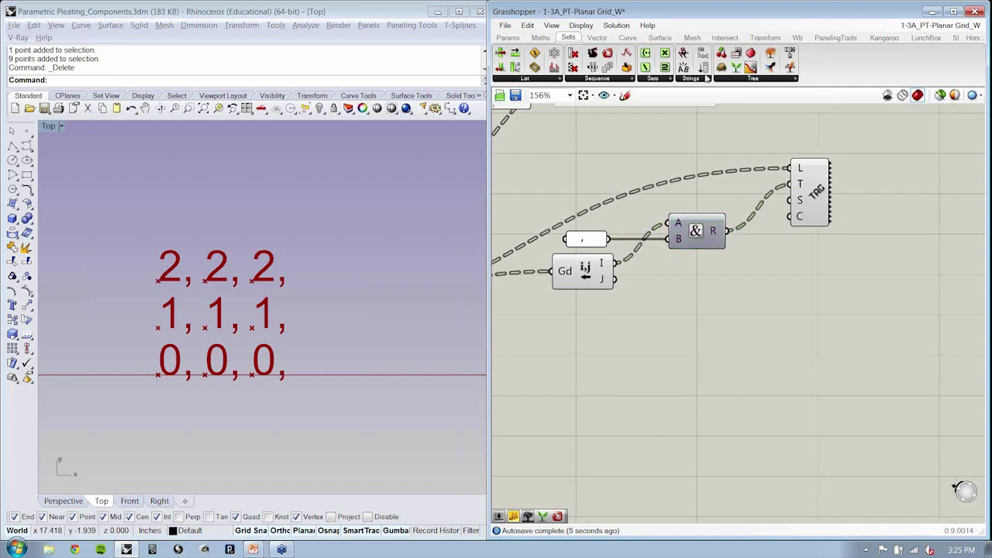
Step: Add a second Concatenate joining the first result with J, feeding the Text Tag
{"action": "left_click", "coordinate": [708, 78]}
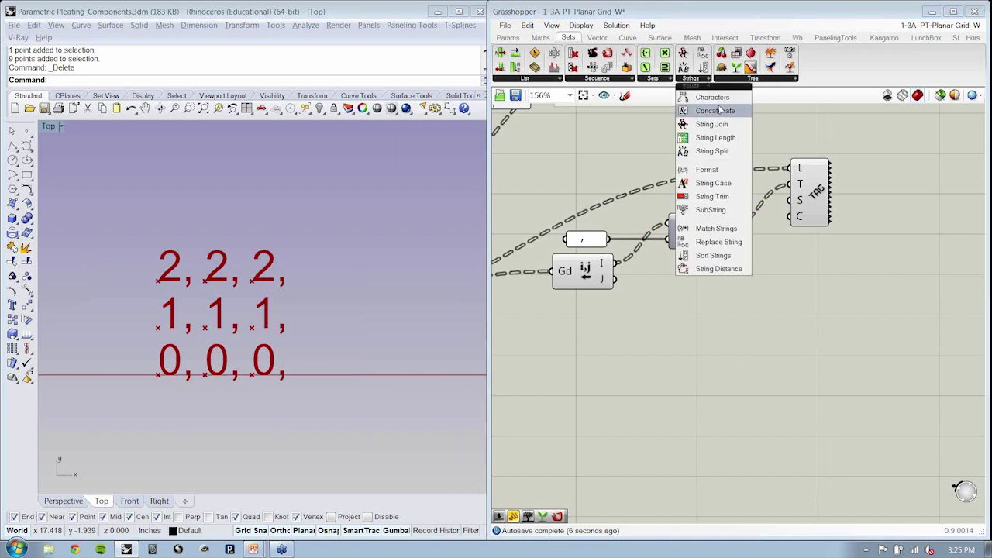
{"action": "left_click", "coordinate": [714, 109]}
{"action": "left_click", "coordinate": [763, 288]}
{"action": "left_click_drag", "start_coordinate": [751, 277], "coordinate": [729, 230]}
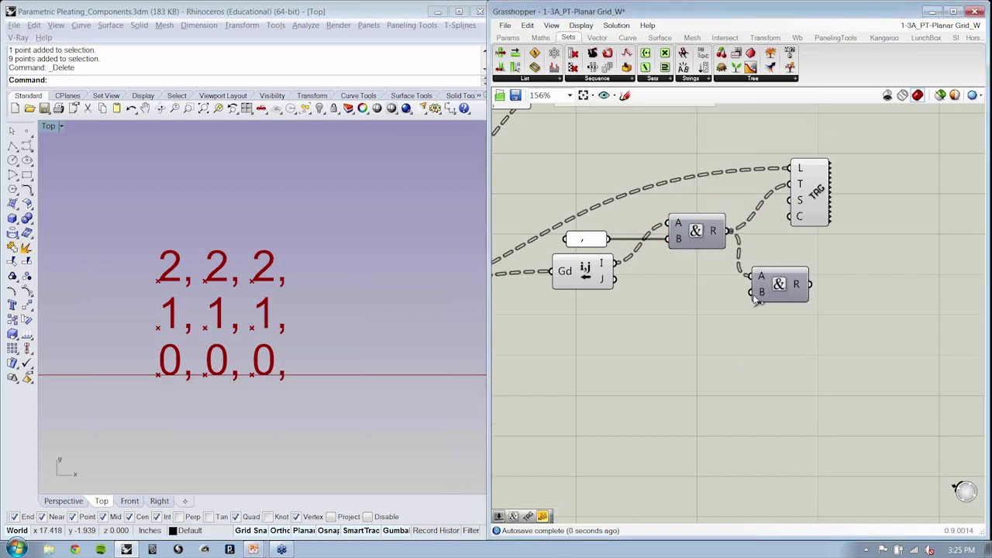
{"action": "left_click_drag", "start_coordinate": [752, 291], "coordinate": [616, 280]}
{"action": "left_click_drag", "start_coordinate": [776, 285], "coordinate": [775, 272]}
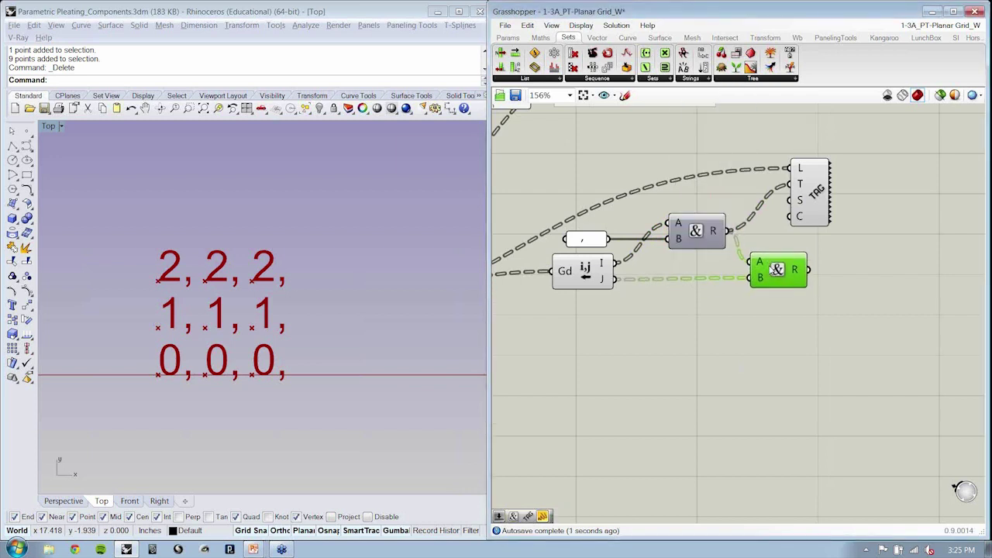
{"action": "left_click", "coordinate": [775, 236]}
{"action": "left_click_drag", "start_coordinate": [808, 200], "coordinate": [807, 272]}
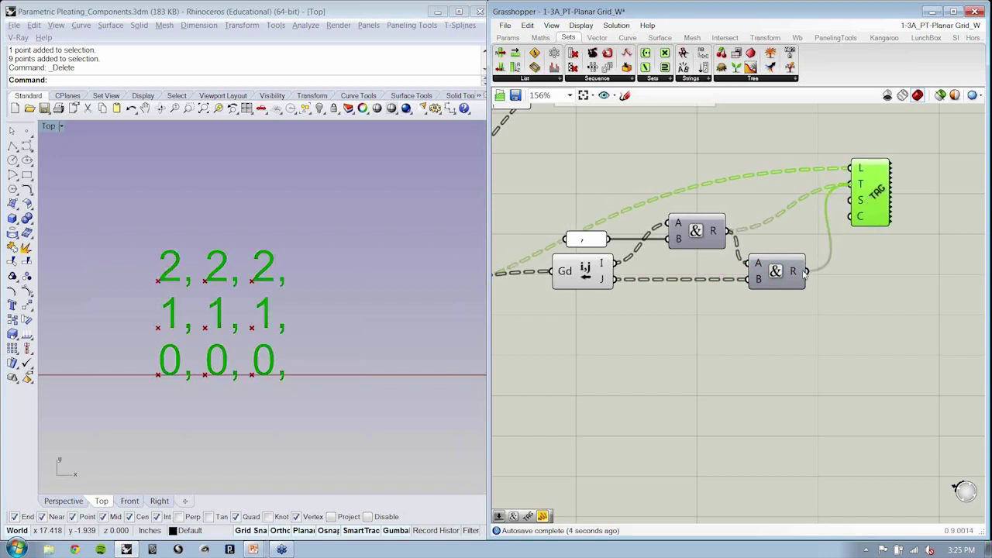
{"action": "left_click", "coordinate": [829, 303]}
{"action": "right_click_drag", "start_coordinate": [863, 206], "coordinate": [822, 206]}
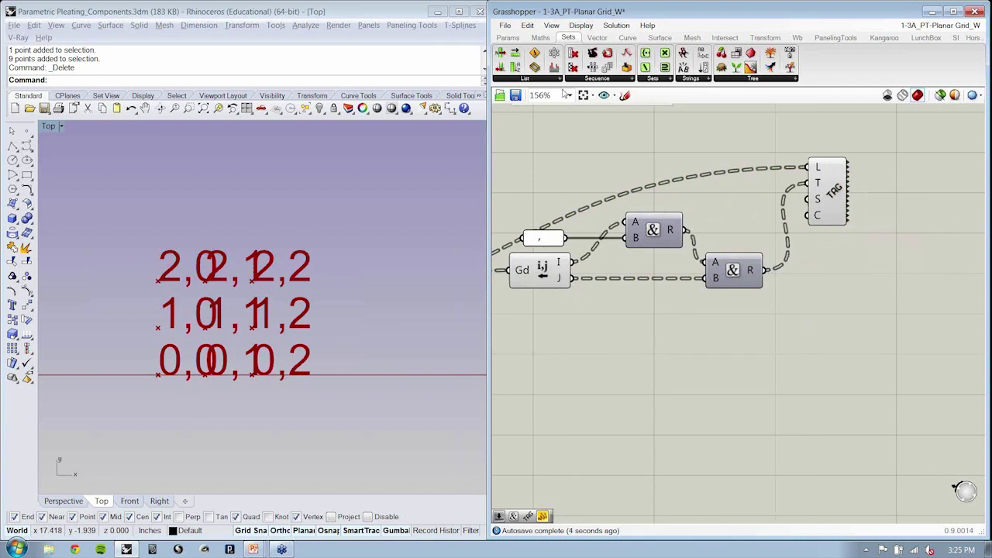
Step: Wire a Number Slider set to 0.295 into the Text Tag's size input
{"action": "left_click", "coordinate": [508, 37]}
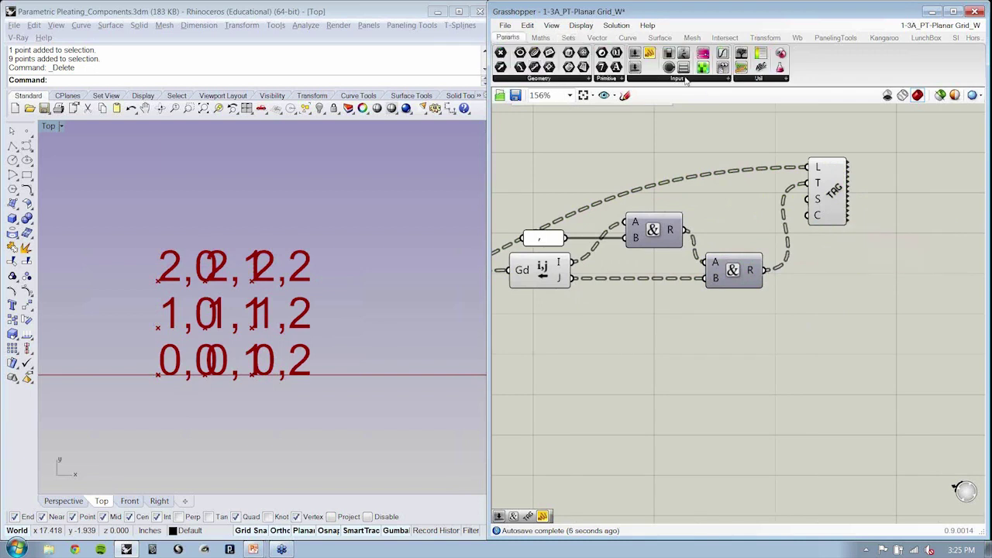
{"action": "left_click", "coordinate": [686, 80]}
{"action": "left_click_drag", "start_coordinate": [659, 97], "coordinate": [648, 164]}
{"action": "left_click_drag", "start_coordinate": [717, 168], "coordinate": [808, 199]}
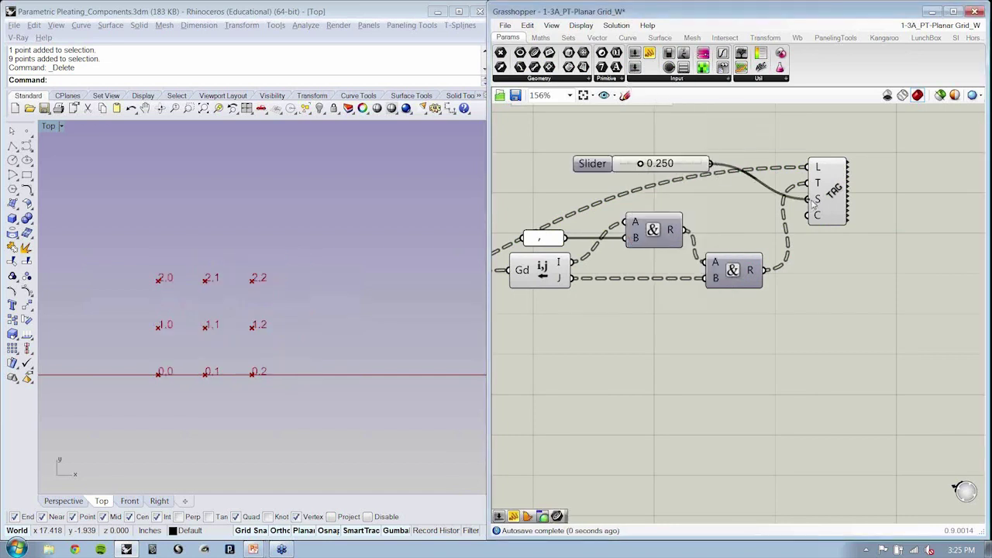
{"action": "left_click_drag", "start_coordinate": [642, 165], "coordinate": [644, 165]}
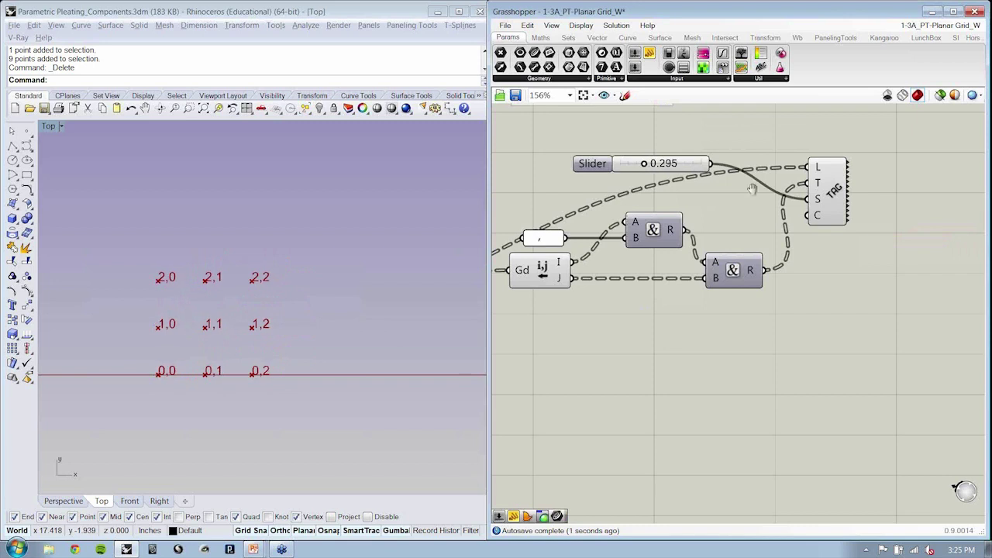
{"action": "right_click_drag", "start_coordinate": [752, 189], "coordinate": [782, 186]}
{"action": "left_click_drag", "start_coordinate": [663, 165], "coordinate": [716, 307]}
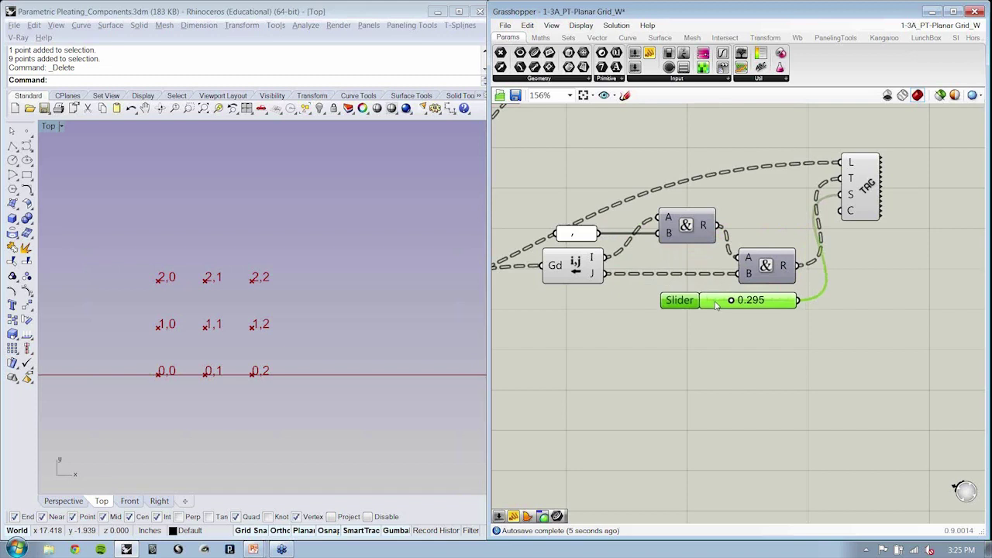
{"action": "right_click_drag", "start_coordinate": [717, 306], "coordinate": [689, 309]}
{"action": "left_click_drag", "start_coordinate": [828, 193], "coordinate": [814, 259]}
{"action": "left_click", "coordinate": [845, 219]}
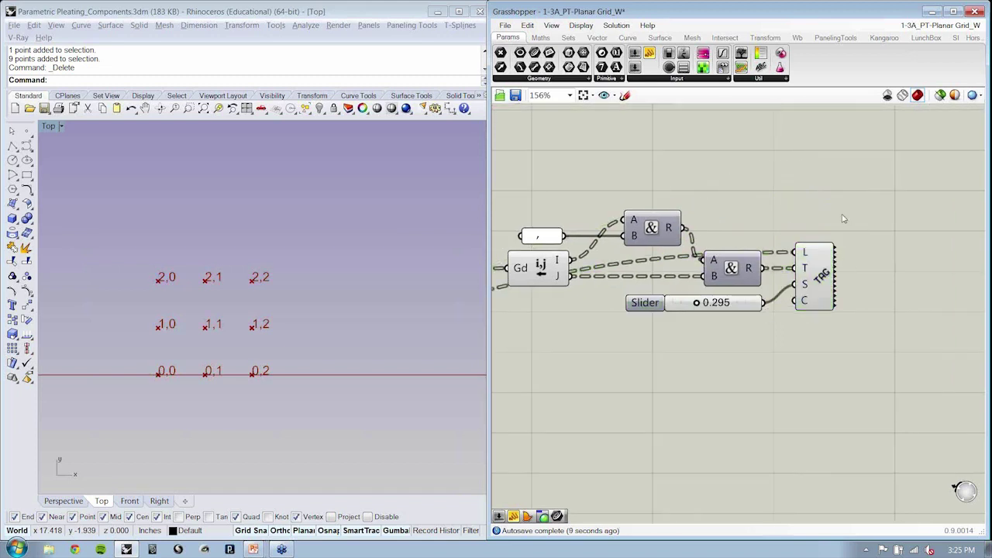
Step: Group the six labelling components together
{"action": "left_click_drag", "start_coordinate": [864, 191], "coordinate": [538, 349]}
{"action": "right_click_drag", "start_coordinate": [580, 321], "coordinate": [614, 302]}
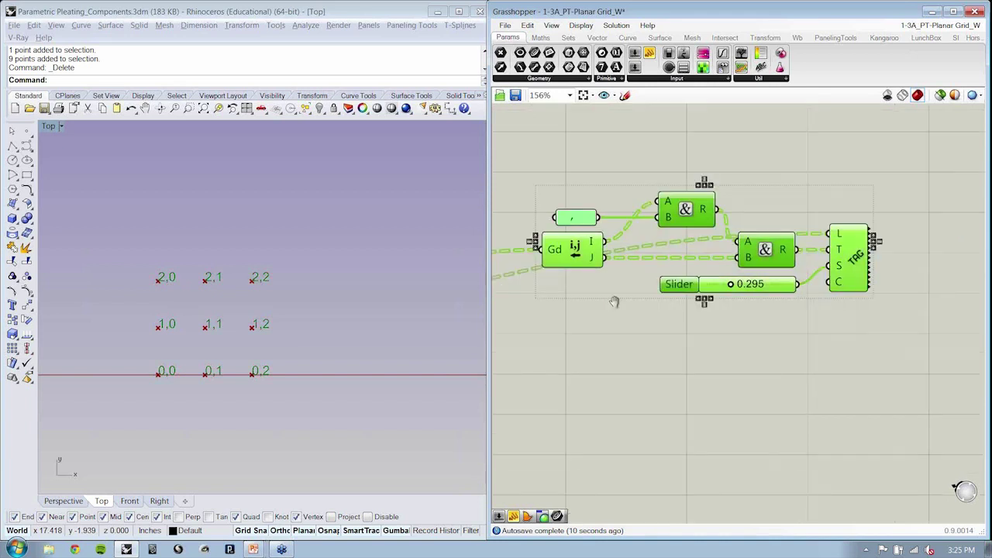
{"action": "scroll", "coordinate": [694, 318], "scroll_direction": "down", "scroll_amount": 2}
{"action": "left_click", "coordinate": [694, 318]}
{"action": "right_click_drag", "start_coordinate": [694, 319], "coordinate": [750, 341]}
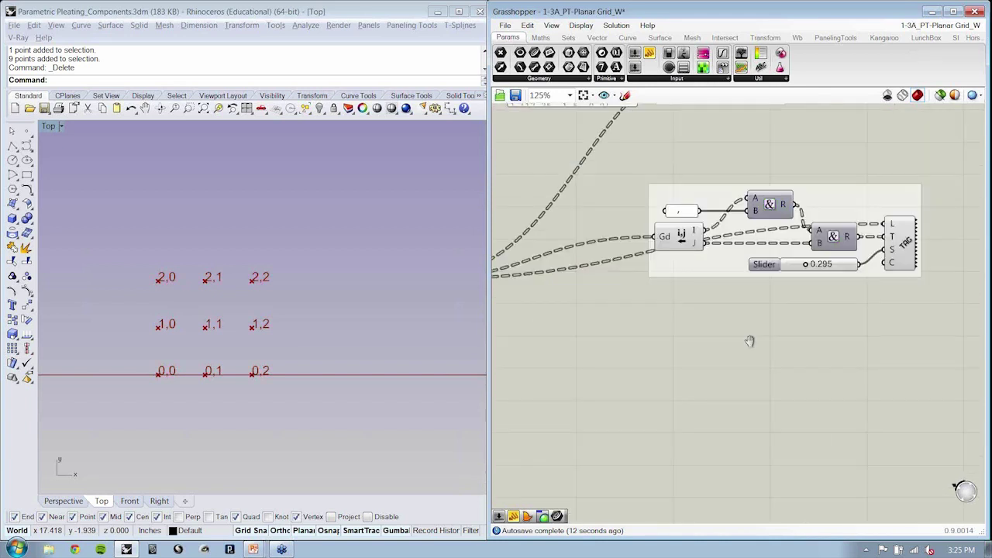
{"action": "scroll", "coordinate": [750, 341], "scroll_direction": "down", "scroll_amount": 1}
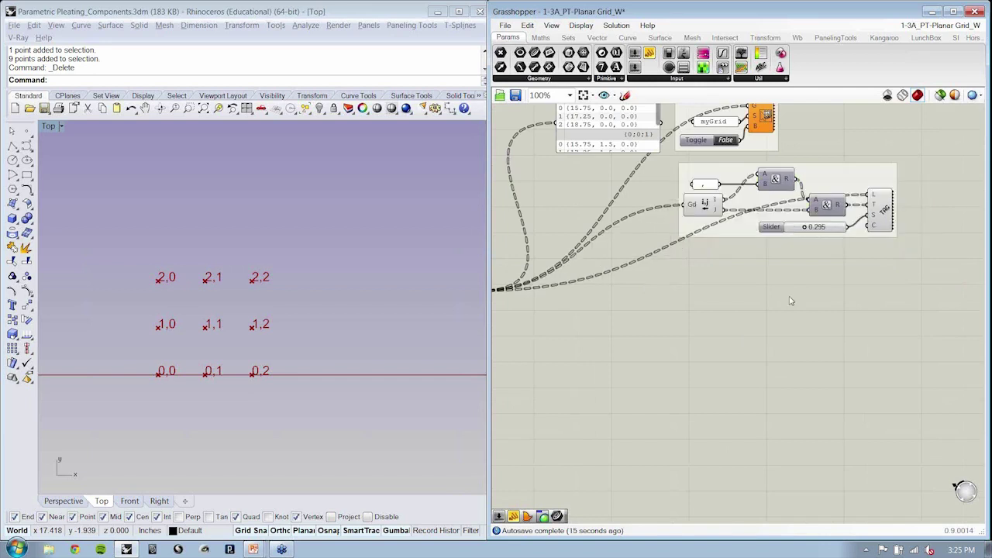
{"action": "right_click_drag", "start_coordinate": [870, 304], "coordinate": [841, 305]}
{"action": "scroll", "coordinate": [840, 304], "scroll_direction": "up", "scroll_amount": 2}
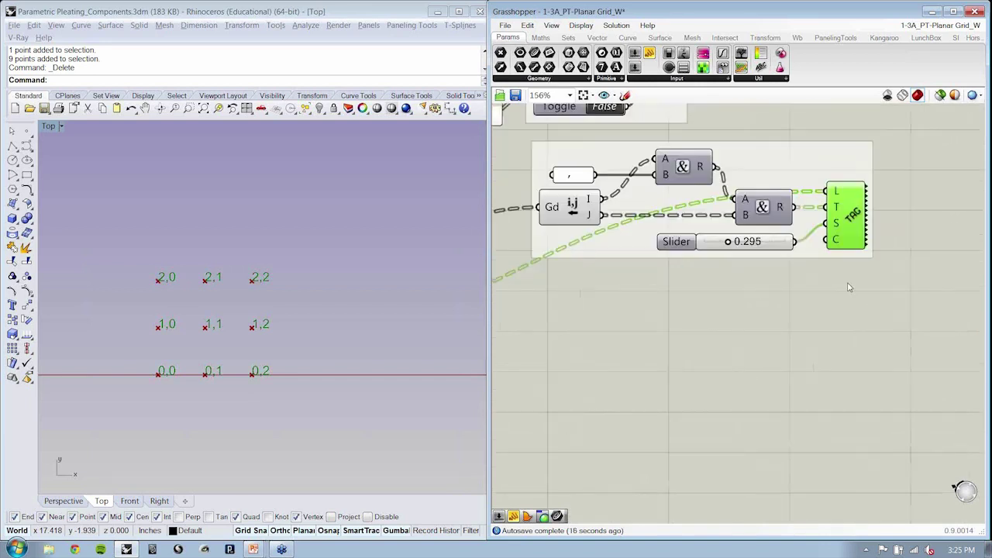